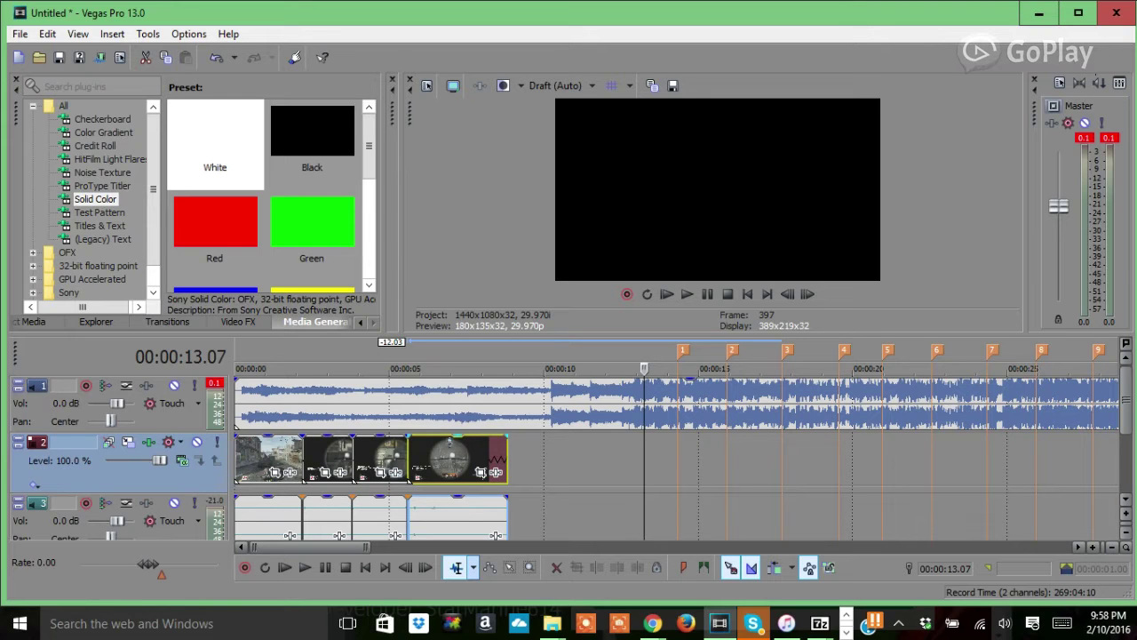
- Step frame by frame through the end of the first video clip and play on to check the shot's timing
{"action": "left_click", "coordinate": [295, 454]}
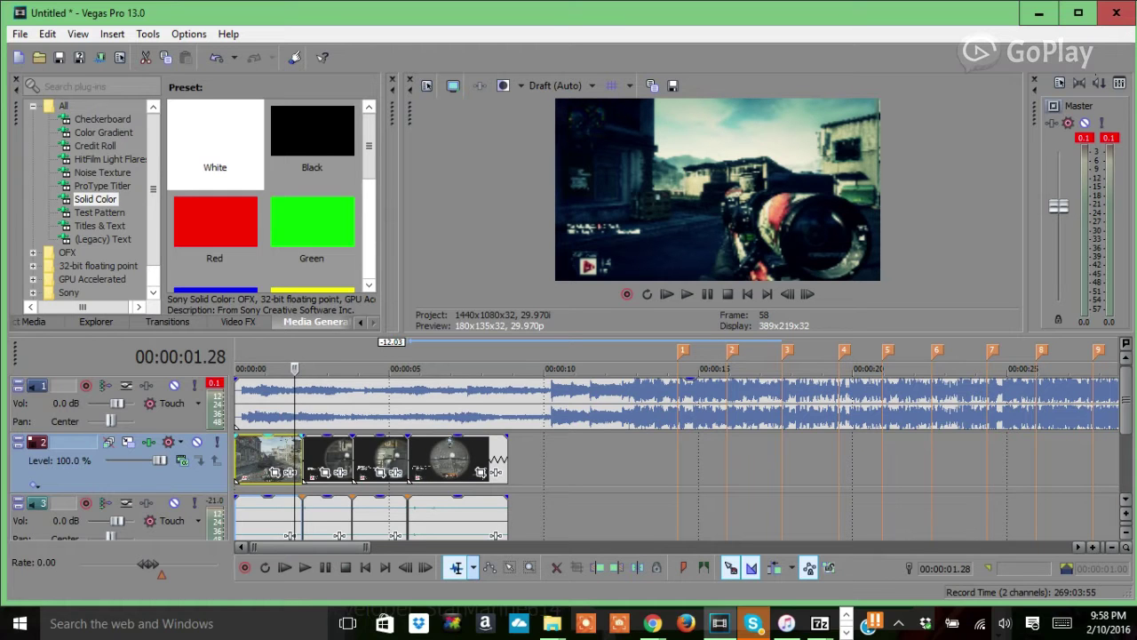
{"action": "key", "text": "Right"}
{"action": "key", "text": "Right"}
{"action": "key", "text": "Right"}
{"action": "key", "text": "Right"}
{"action": "key", "text": "Right"}
{"action": "key", "text": "Right"}
{"action": "key", "text": "Right"}
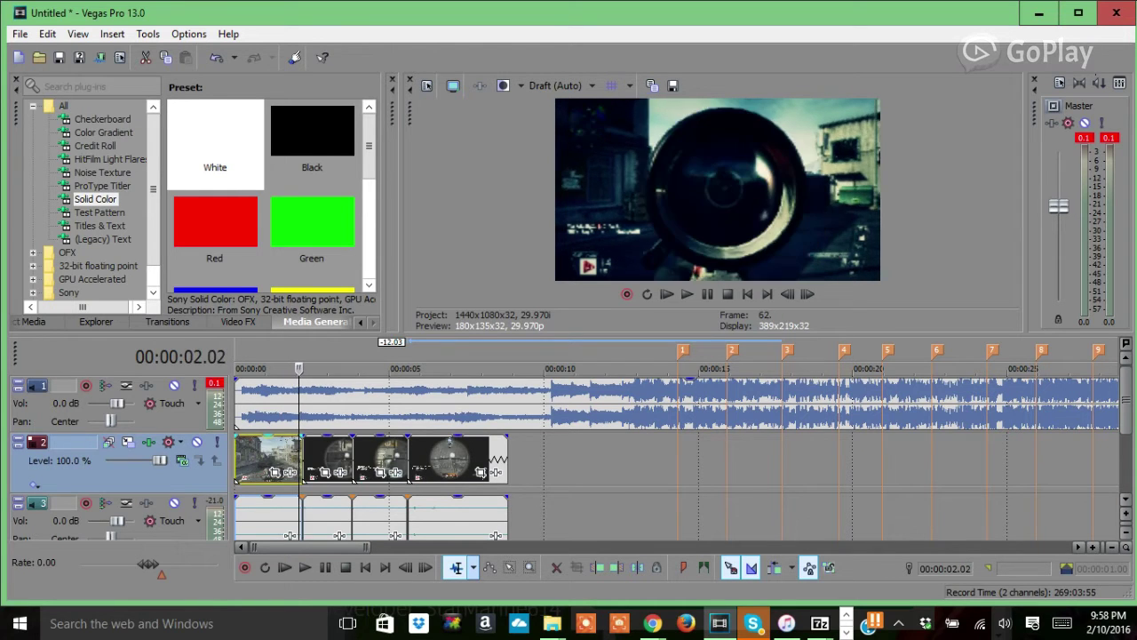
{"action": "key", "text": "Right"}
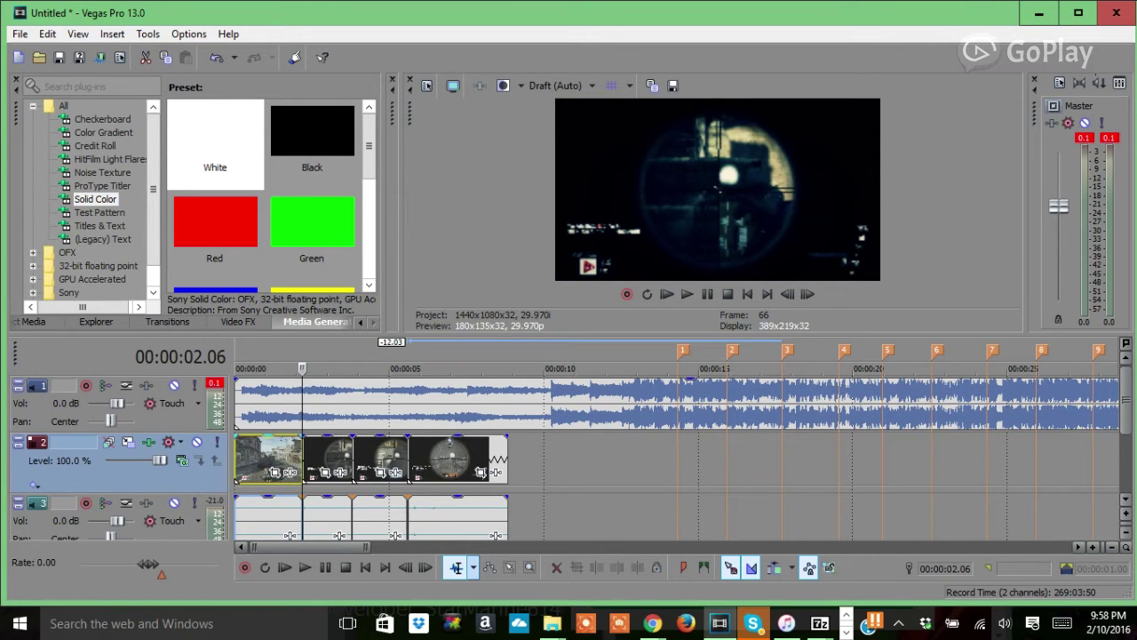
{"action": "key", "text": "space"}
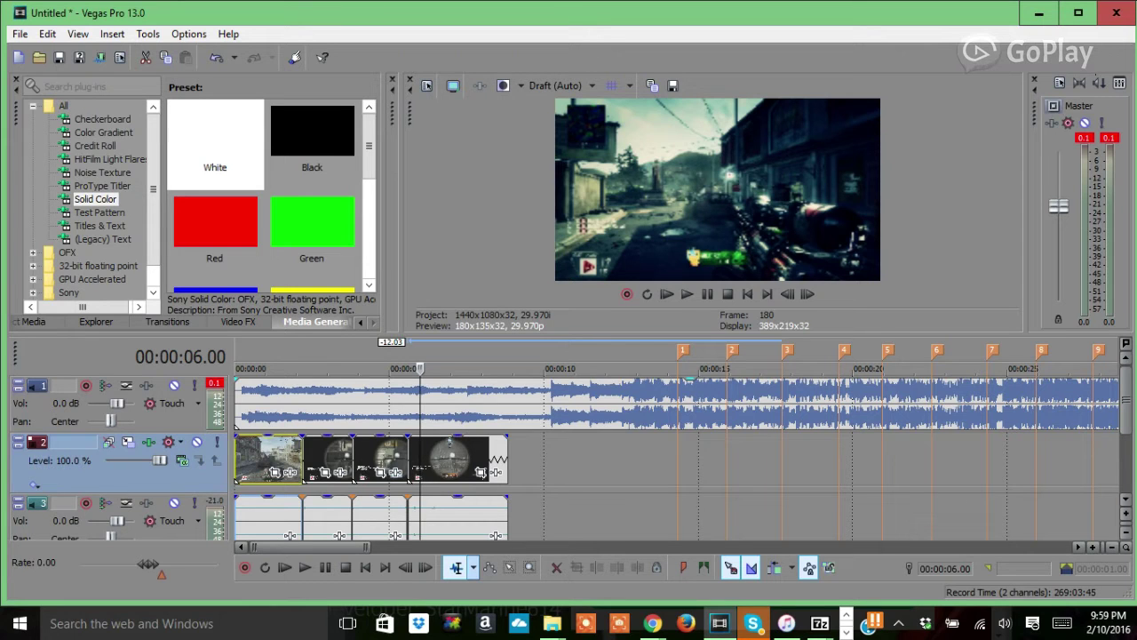
- Shift markers 1 to 5 slightly later along the music track
{"action": "left_click_drag", "start_coordinate": [683, 350], "coordinate": [891, 350]}
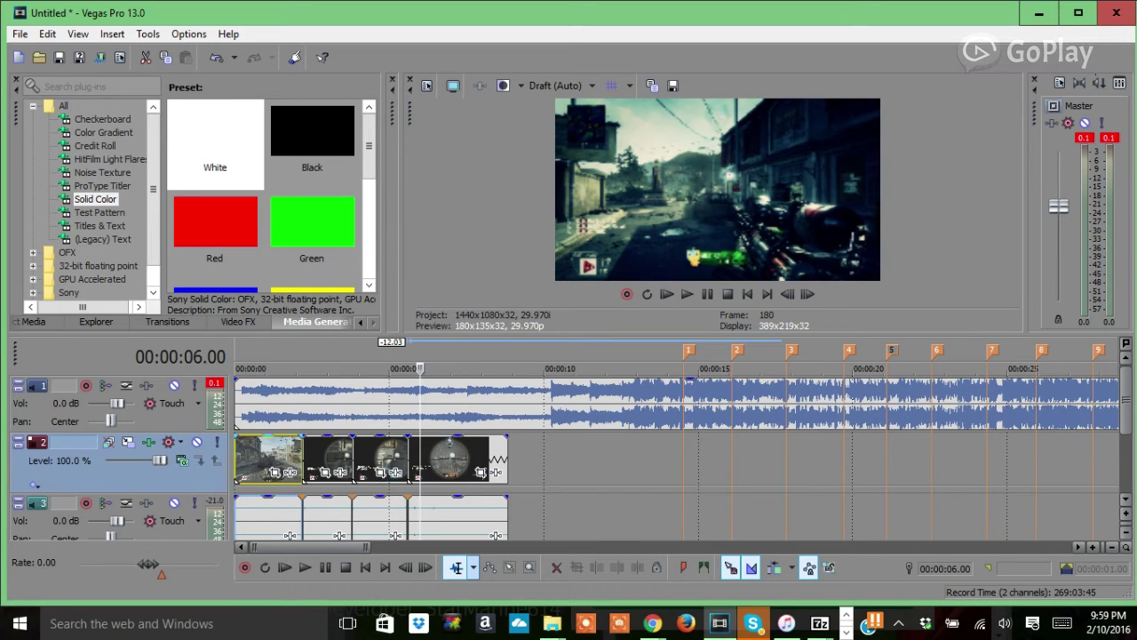
{"action": "mouse_move", "coordinate": [268, 457]}
{"action": "left_mouse_down"}
{"action": "mouse_move", "coordinate": [496, 457]}
{"action": "mouse_move", "coordinate": [268, 456]}
{"action": "left_mouse_up"}
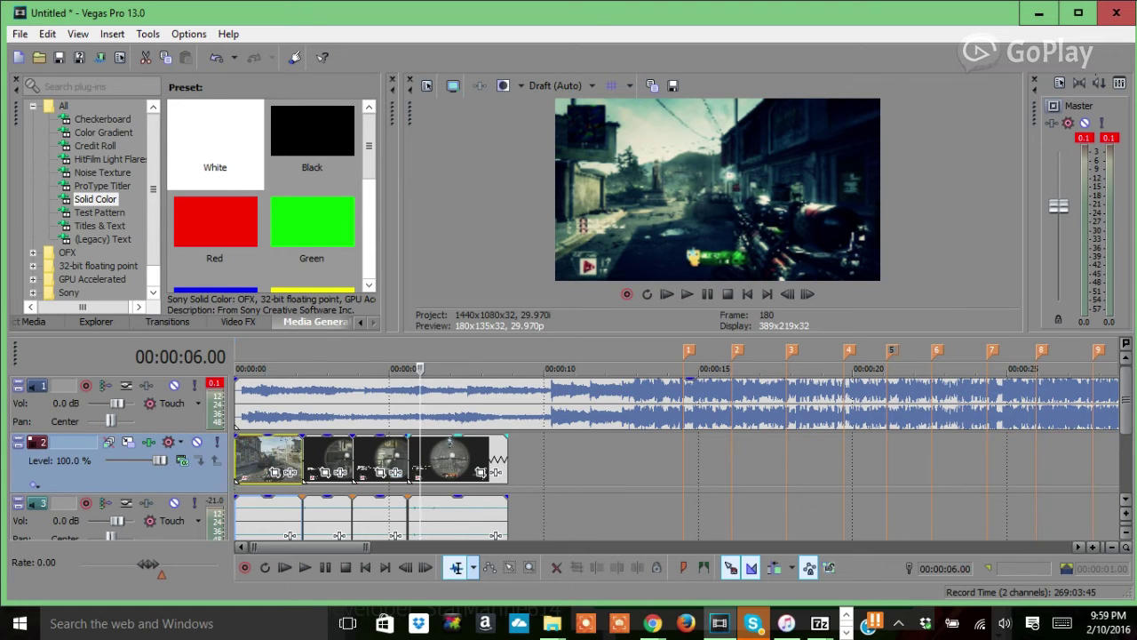
- Check the resample options among the fourth video clip's switches, then place the cursor at about 00:00:14.22
{"action": "right_click", "coordinate": [436, 459]}
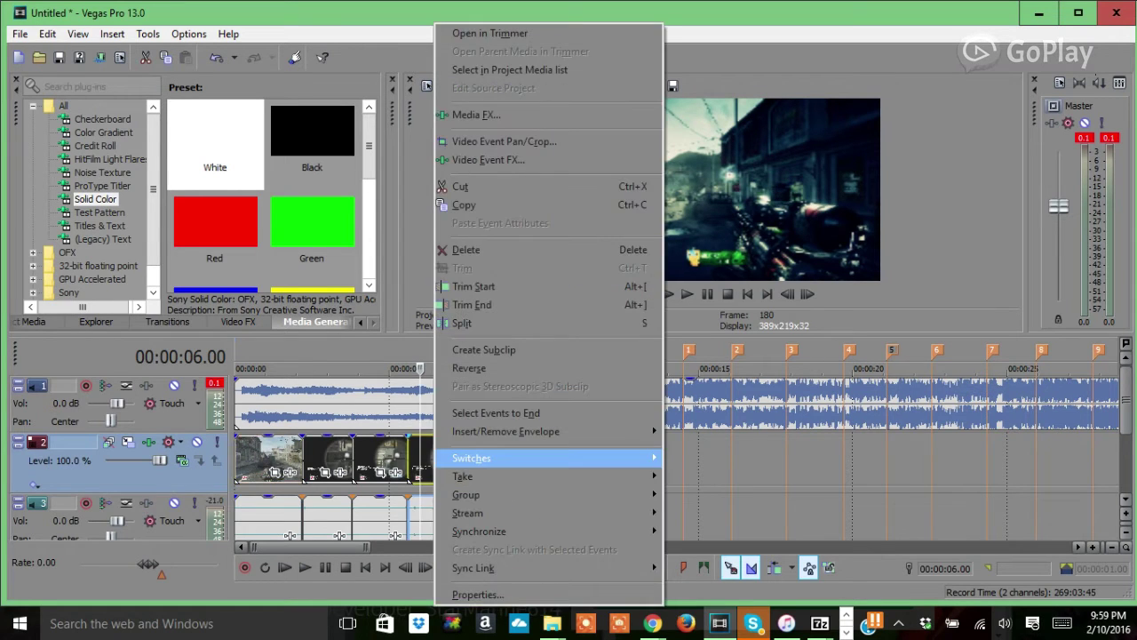
{"action": "mouse_move", "coordinate": [470, 458]}
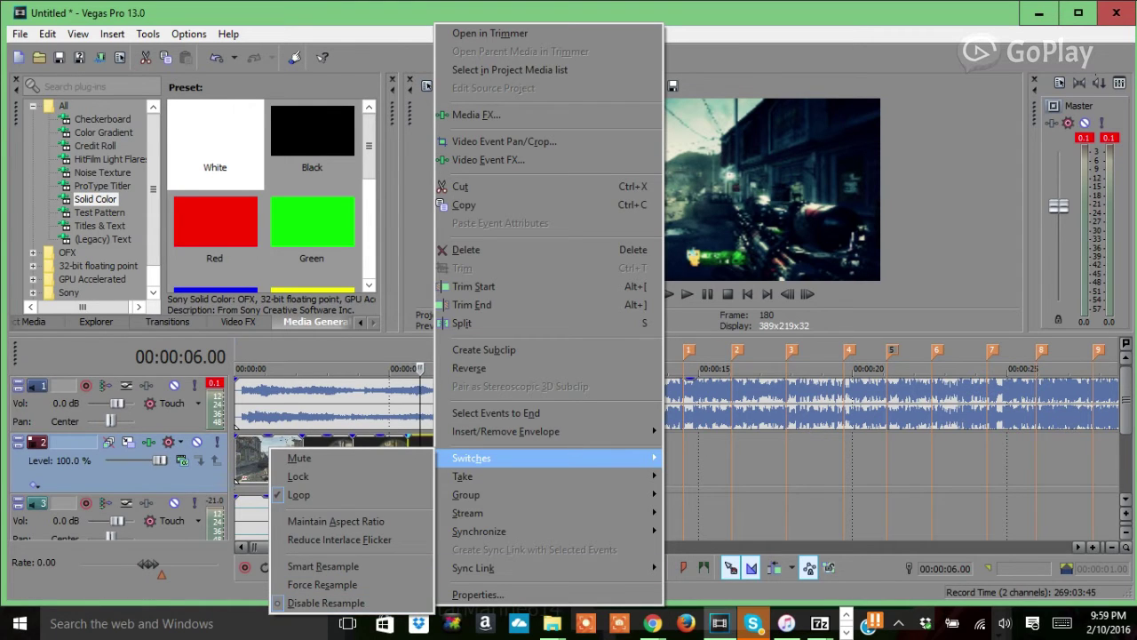
{"action": "left_click", "coordinate": [691, 480]}
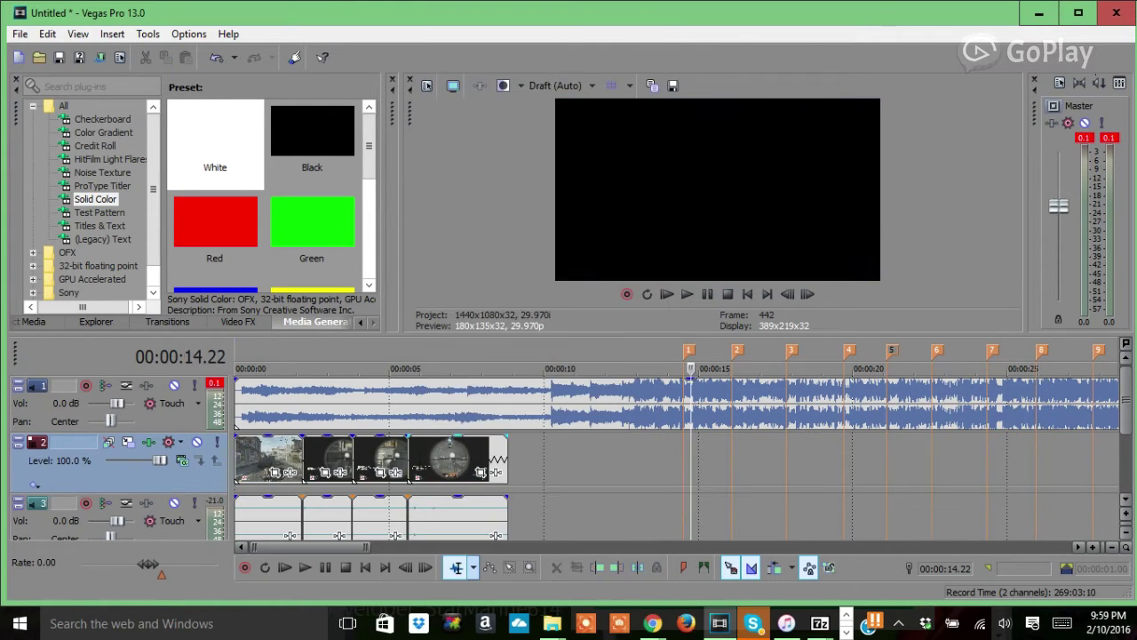
- Move the first clip to end at marker 1, place the second clip directly behind it, and trim its end by one frame to marker 2
{"action": "left_click_drag", "start_coordinate": [265, 458], "coordinate": [616, 480]}
{"action": "left_click_drag", "start_coordinate": [327, 462], "coordinate": [708, 462]}
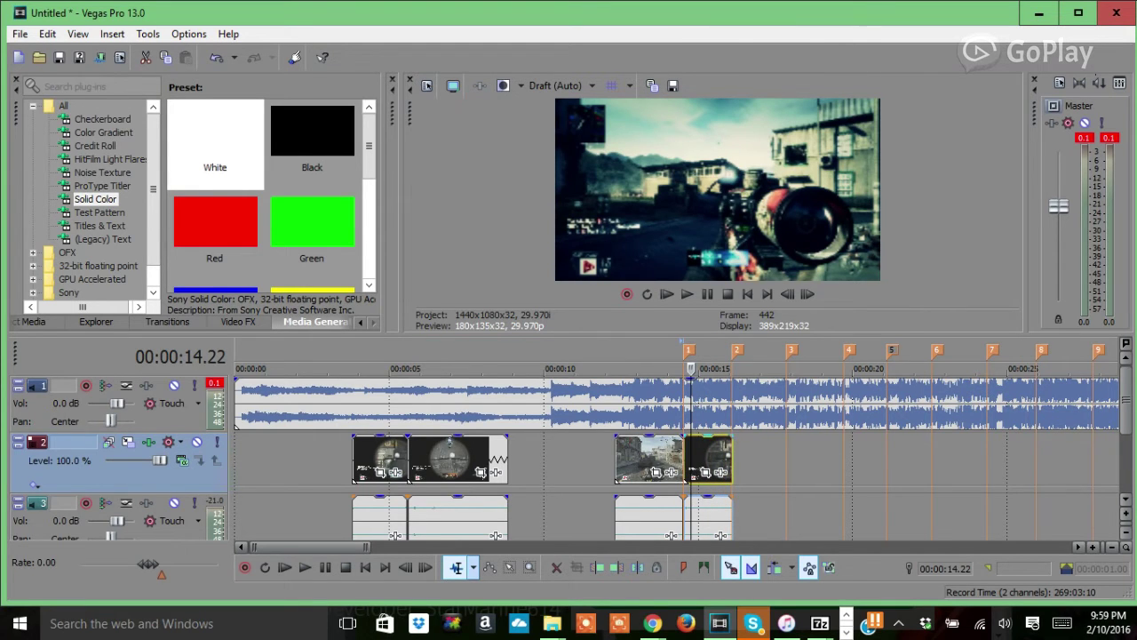
{"action": "mouse_move", "coordinate": [731, 460]}
{"action": "left_mouse_down"}
{"action": "mouse_move", "coordinate": [752, 460]}
{"action": "mouse_move", "coordinate": [731, 460]}
{"action": "left_mouse_up"}
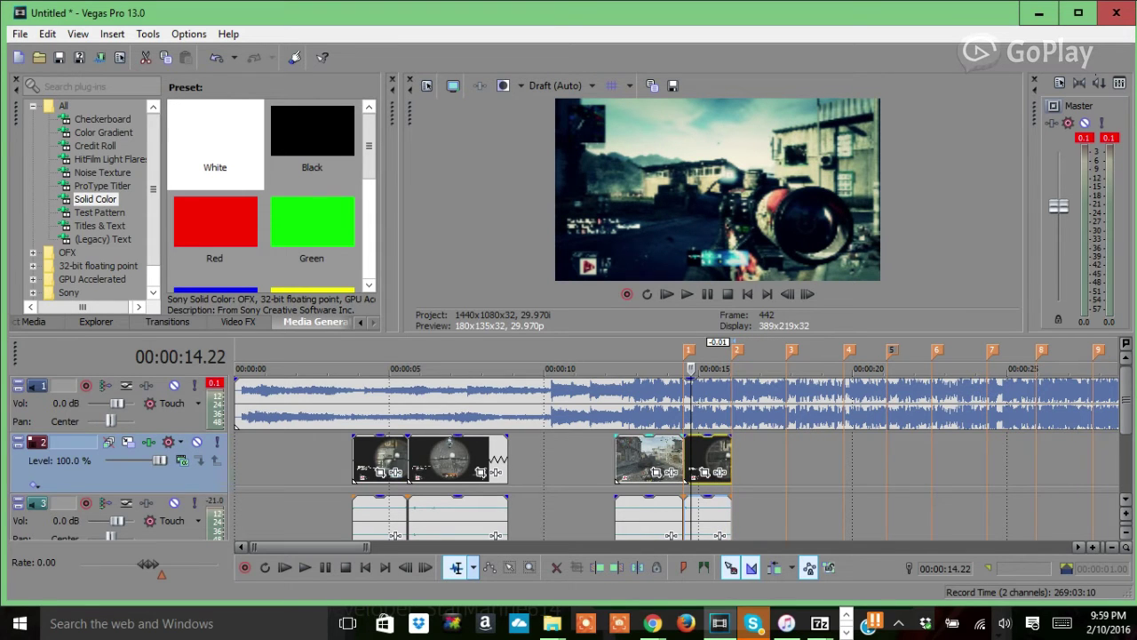
- Line up the third and fourth clips directly after the second, trimming their ends to markers 3 and 5
{"action": "left_click_drag", "start_coordinate": [380, 458], "coordinate": [760, 457]}
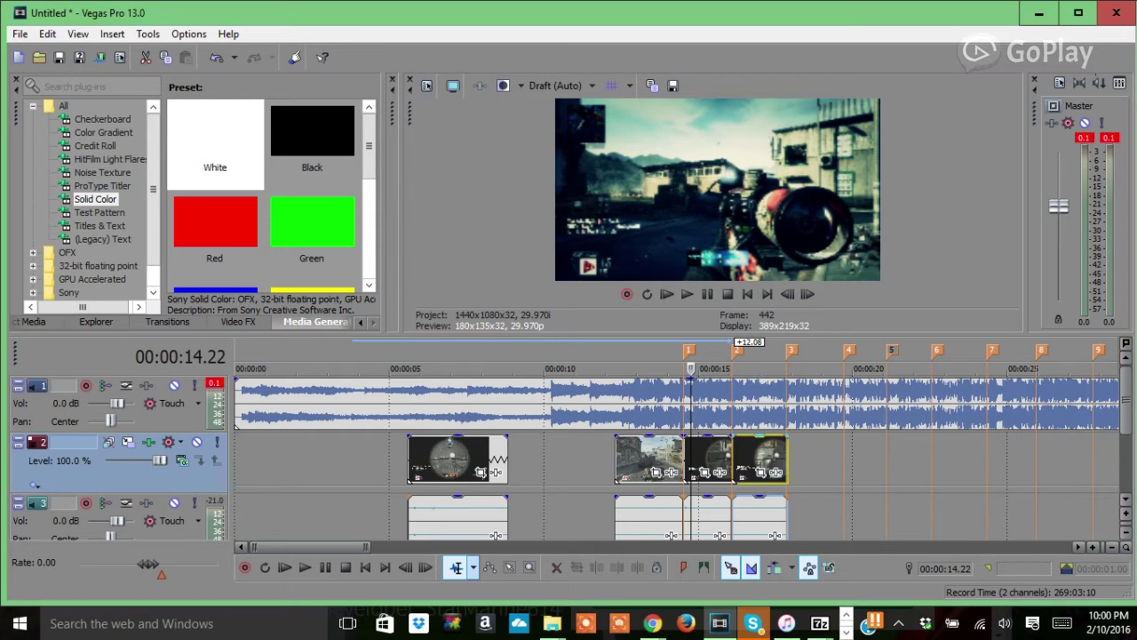
{"action": "mouse_move", "coordinate": [787, 459]}
{"action": "left_mouse_down"}
{"action": "mouse_move", "coordinate": [770, 457]}
{"action": "mouse_move", "coordinate": [786, 458]}
{"action": "left_mouse_up"}
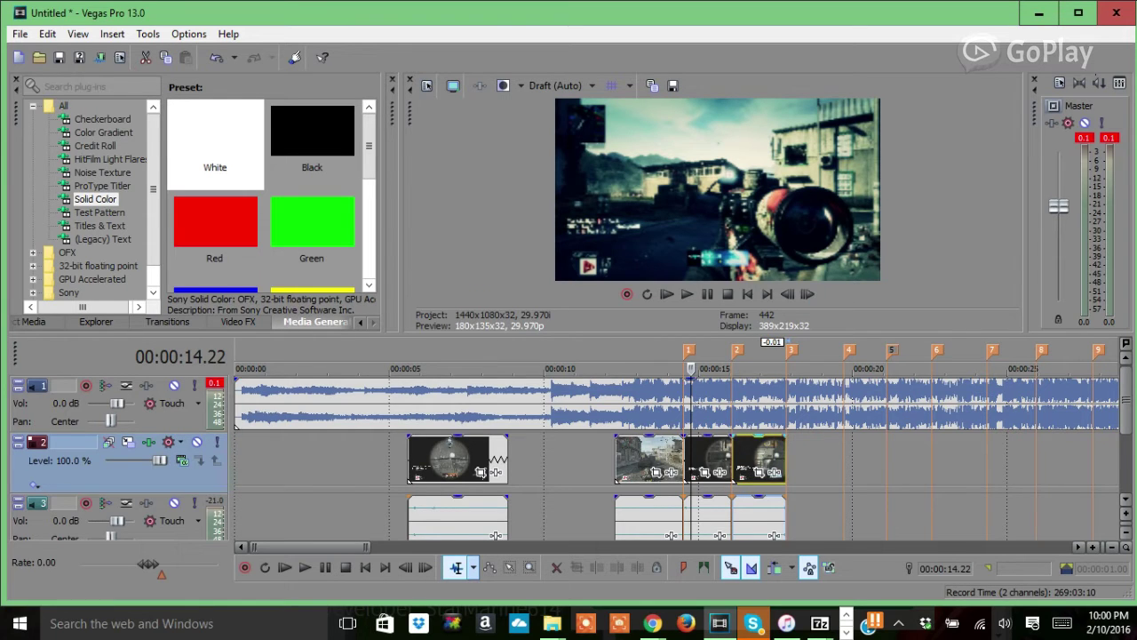
{"action": "left_click_drag", "start_coordinate": [457, 457], "coordinate": [891, 457]}
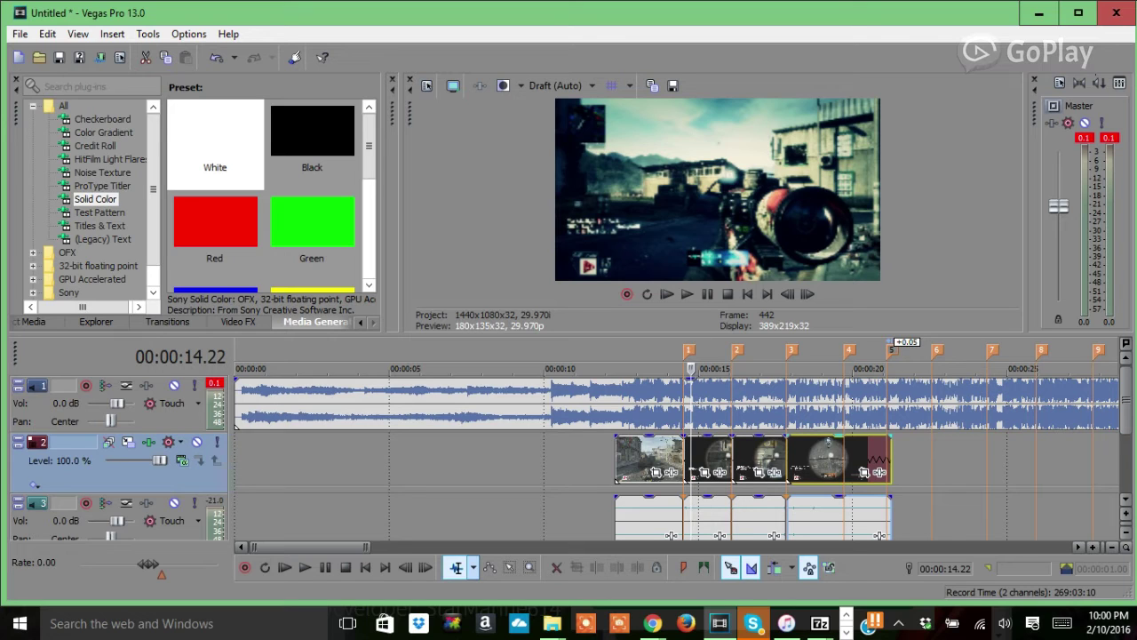
{"action": "left_click_drag", "start_coordinate": [891, 462], "coordinate": [886, 462]}
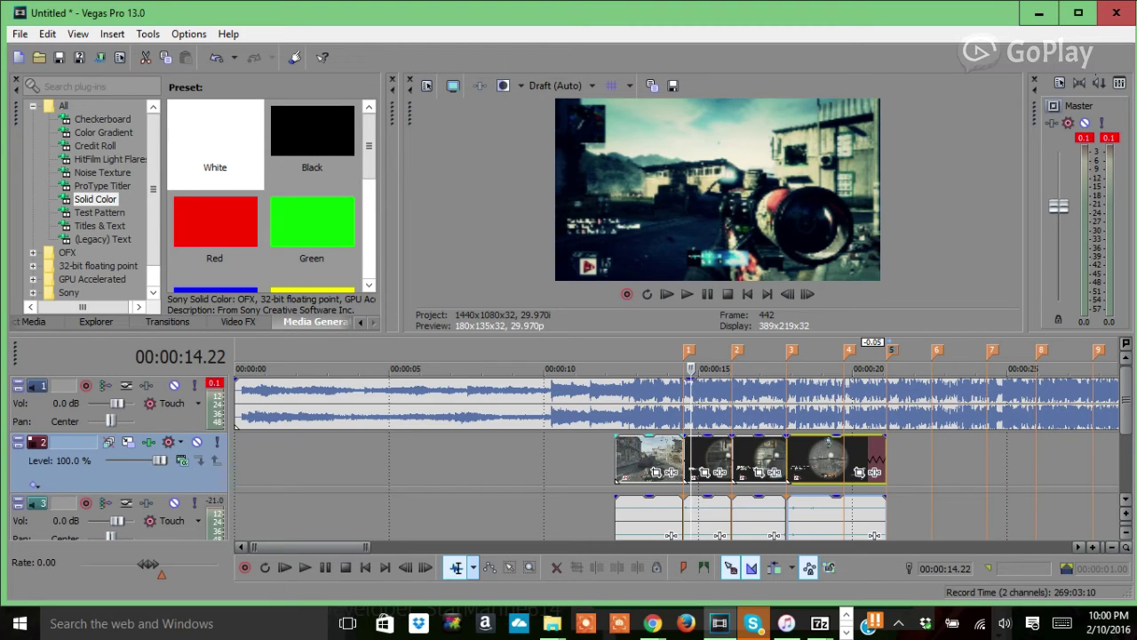
- Set the video preview quality to Best (Auto)
{"action": "left_click", "coordinate": [560, 85]}
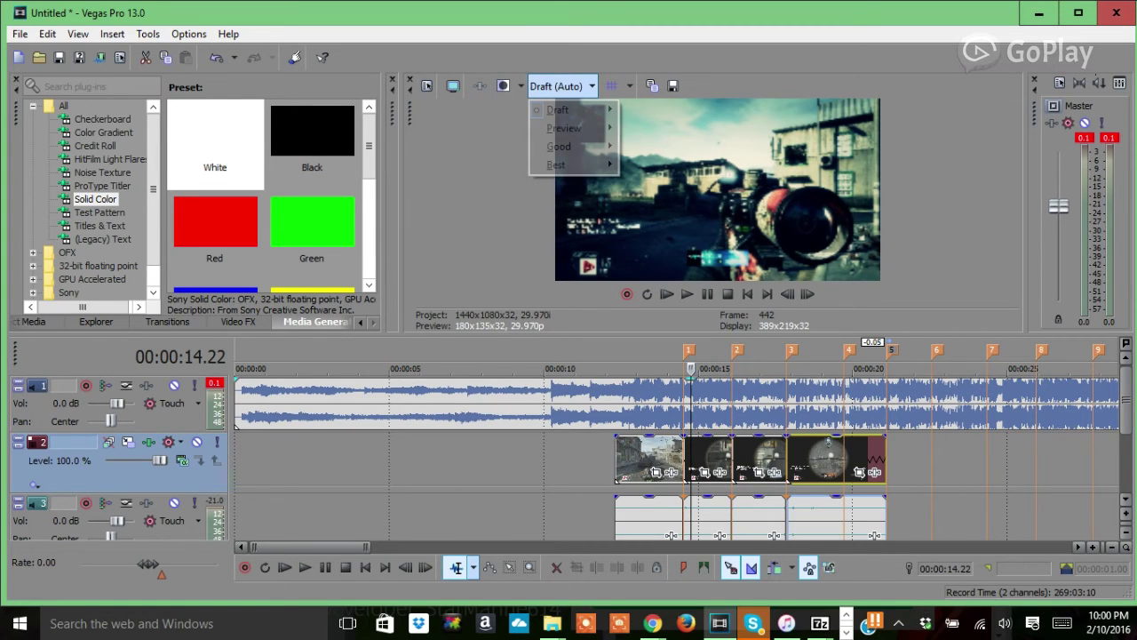
{"action": "mouse_move", "coordinate": [560, 164]}
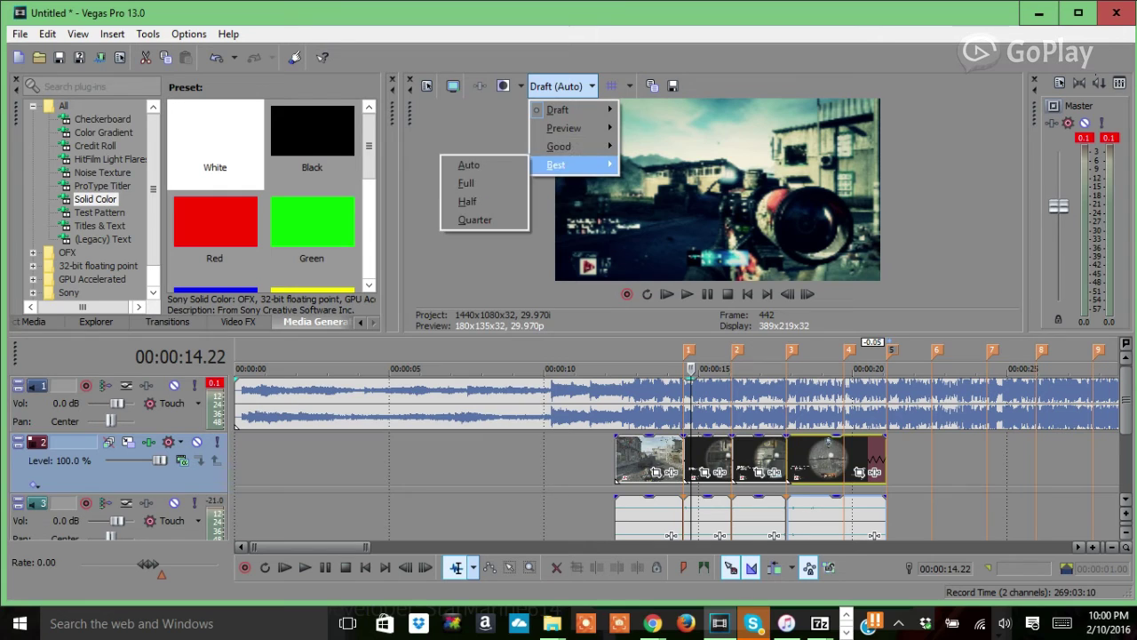
{"action": "left_click", "coordinate": [468, 164]}
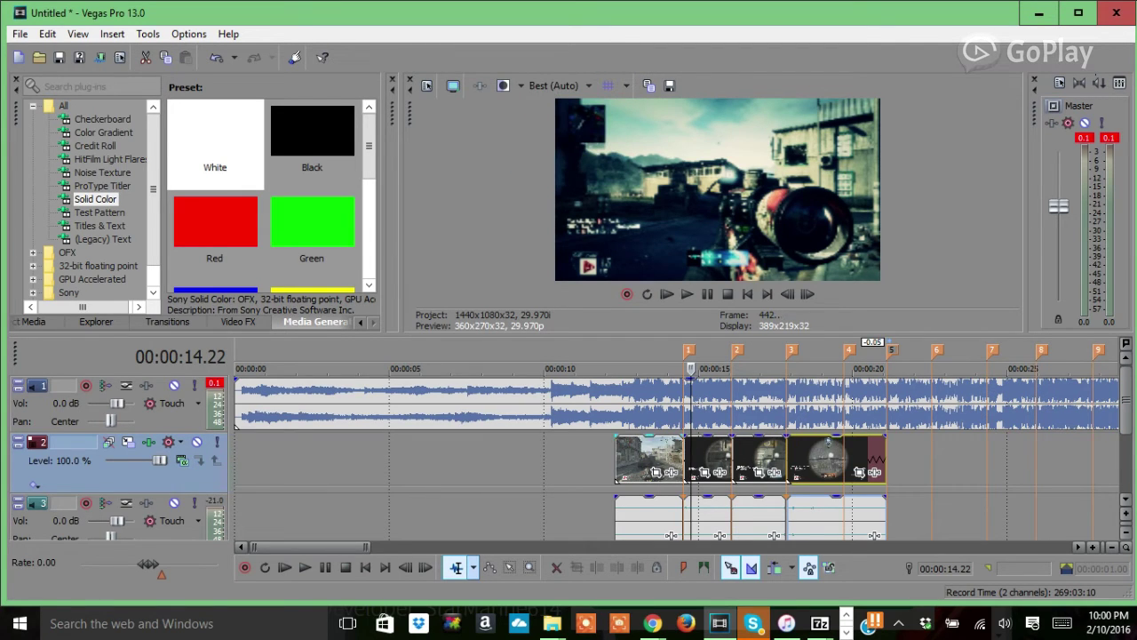
- Play the timeline from the start of the first clip to check the sync with the music around marker 1
{"action": "left_click", "coordinate": [618, 458]}
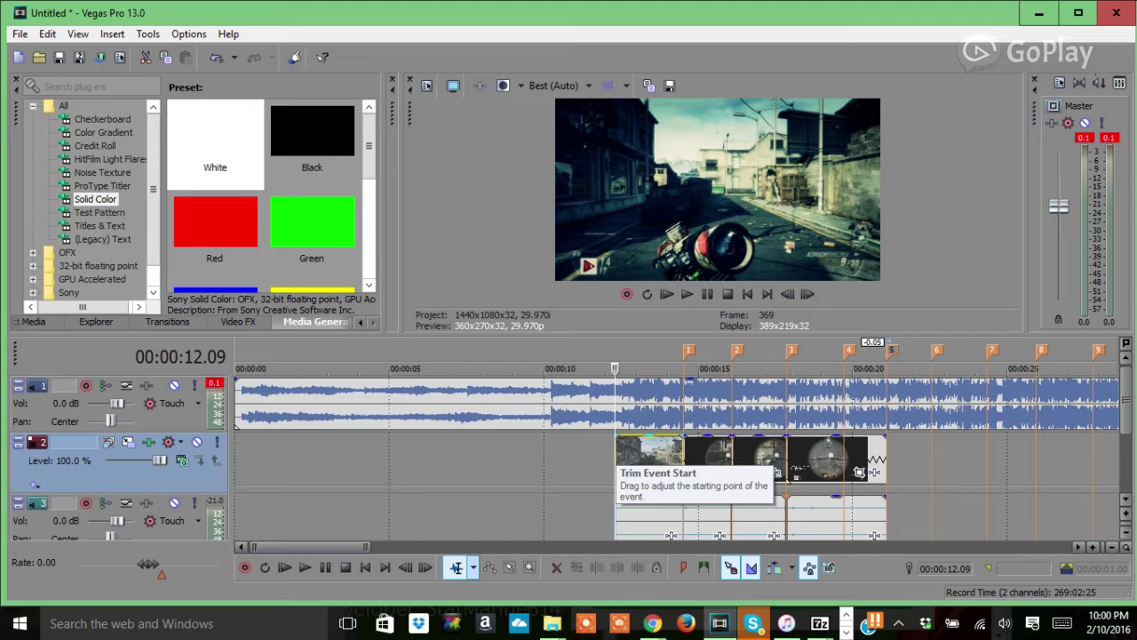
{"action": "key", "text": "space"}
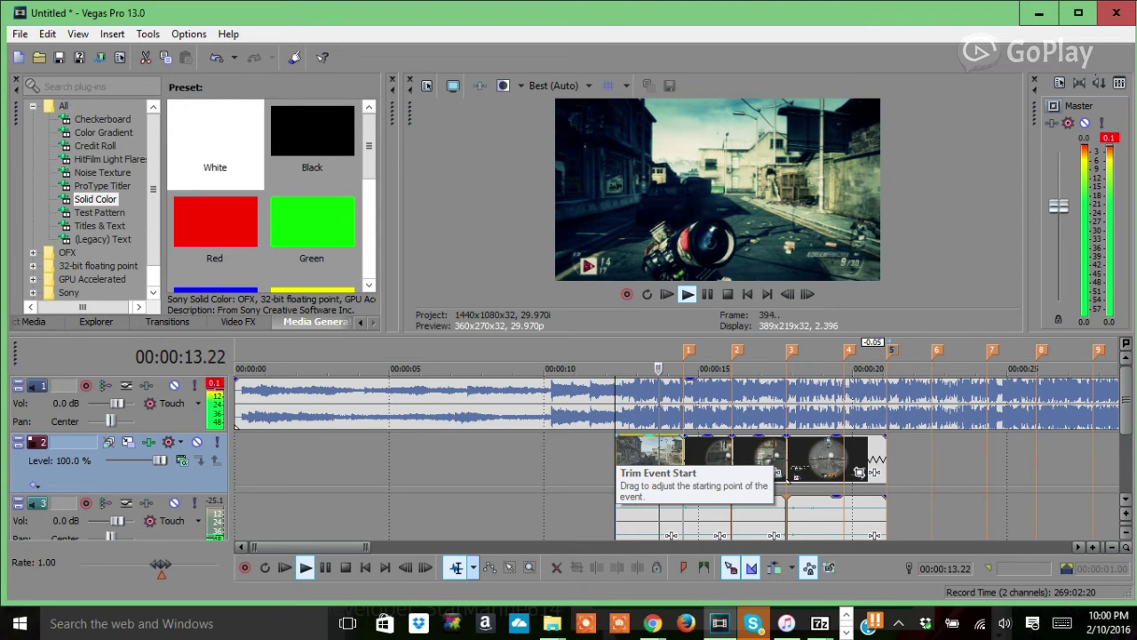
{"action": "key", "text": "space"}
{"action": "key", "text": "space"}
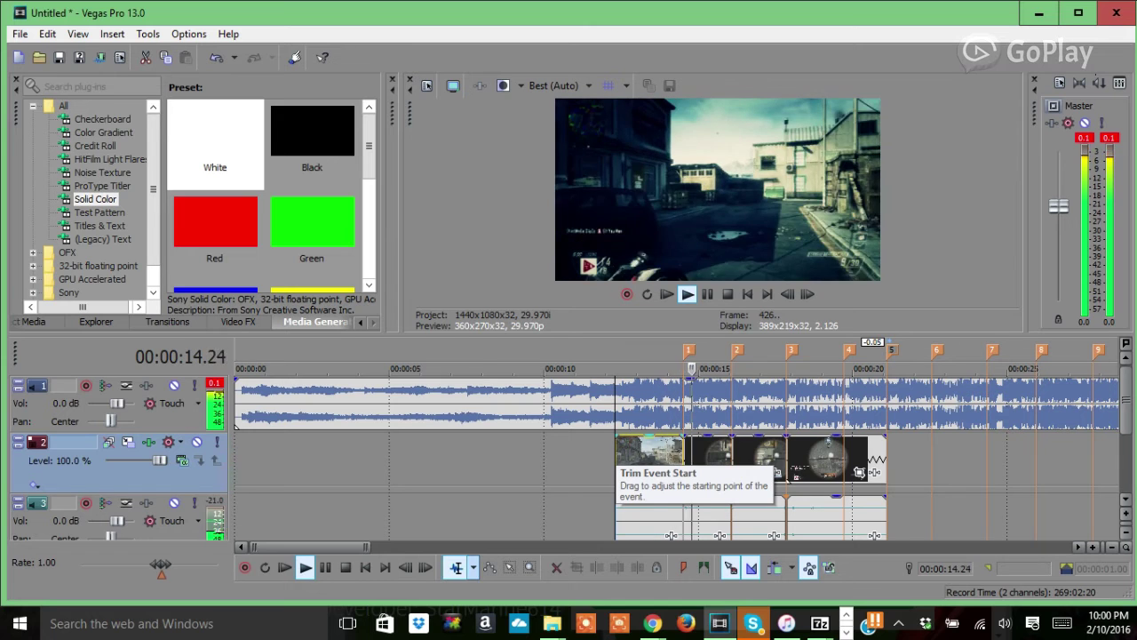
{"action": "key", "text": "space"}
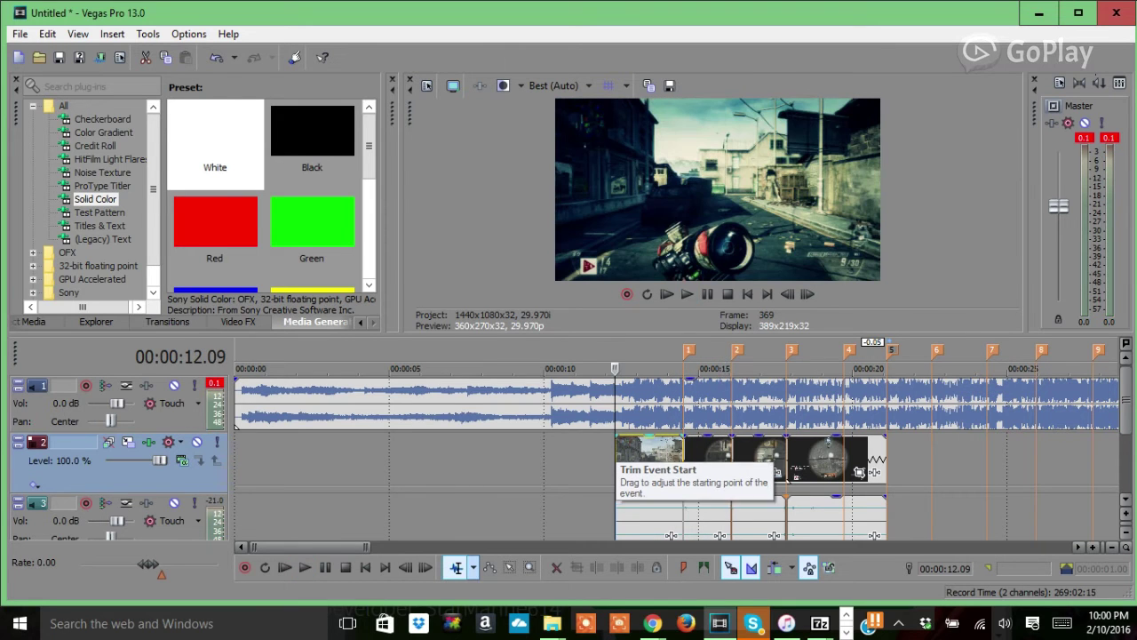
- Set a time selection covering the four video clips, from 00:00:12.09 to 00:00:21.03
{"action": "double_click", "coordinate": [497, 462]}
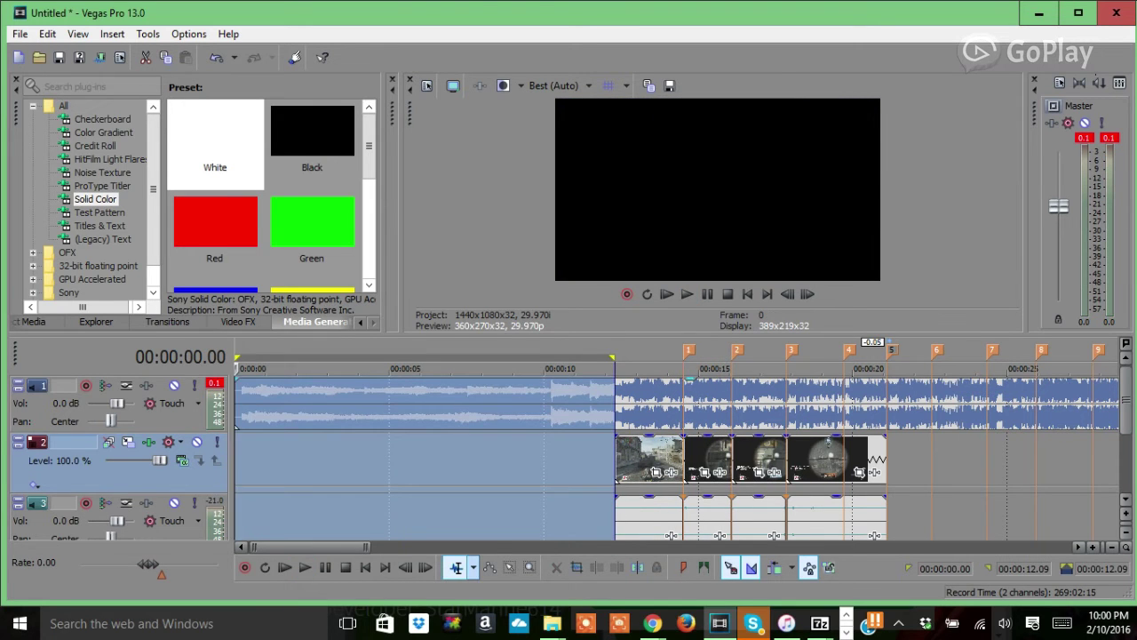
{"action": "mouse_move", "coordinate": [615, 358]}
{"action": "left_mouse_down"}
{"action": "mouse_move", "coordinate": [942, 358]}
{"action": "mouse_move", "coordinate": [886, 358]}
{"action": "left_mouse_up"}
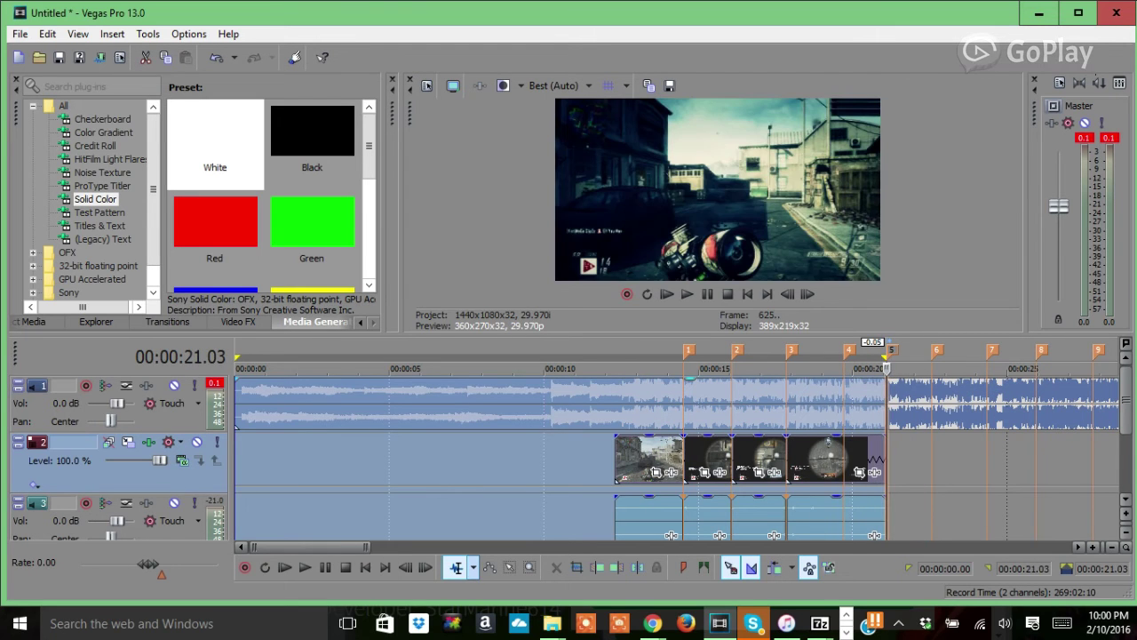
{"action": "left_click_drag", "start_coordinate": [237, 358], "coordinate": [615, 358]}
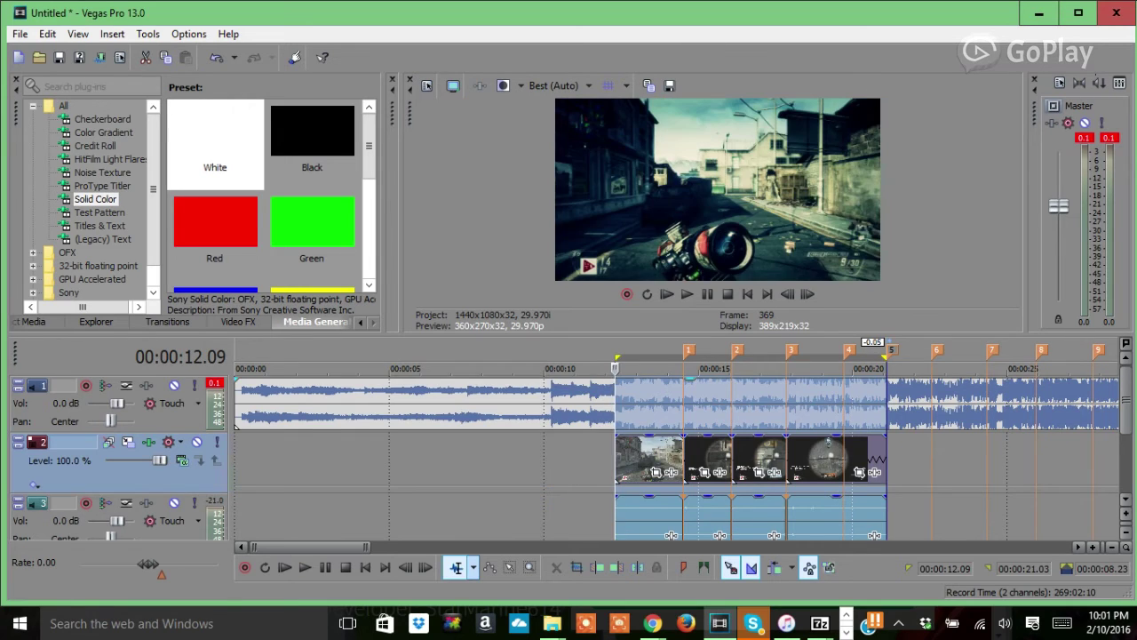
- Play briefly from just before the first clip, then place the cursor inside that clip at about 00:00:13.17
{"action": "left_click", "coordinate": [608, 404]}
{"action": "key", "text": "space"}
{"action": "key", "text": "space"}
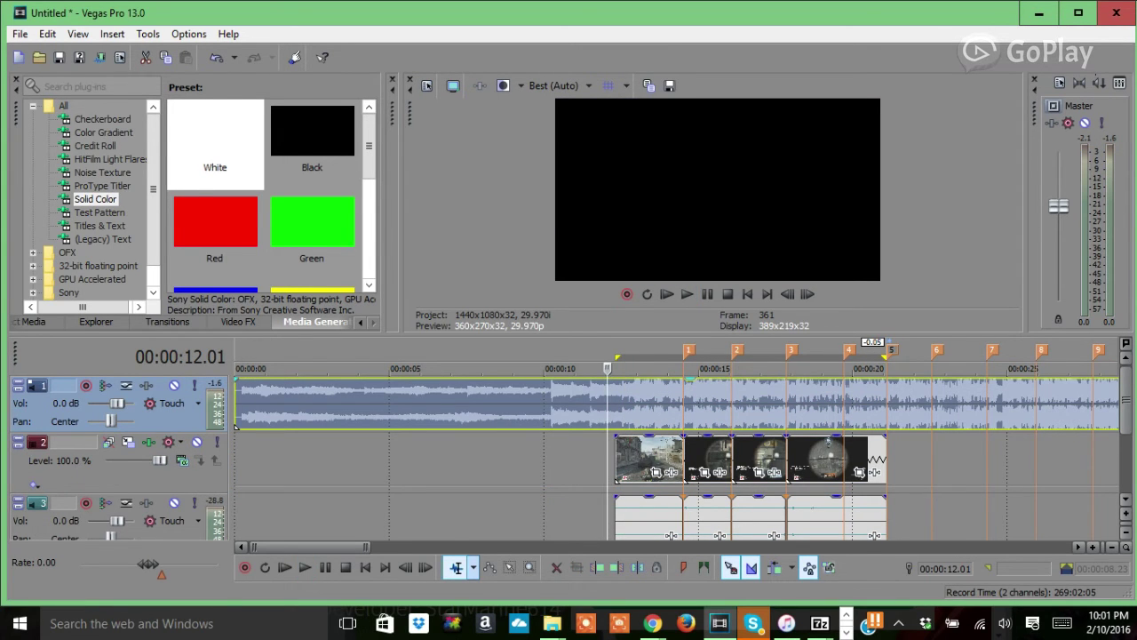
{"action": "left_click", "coordinate": [654, 456]}
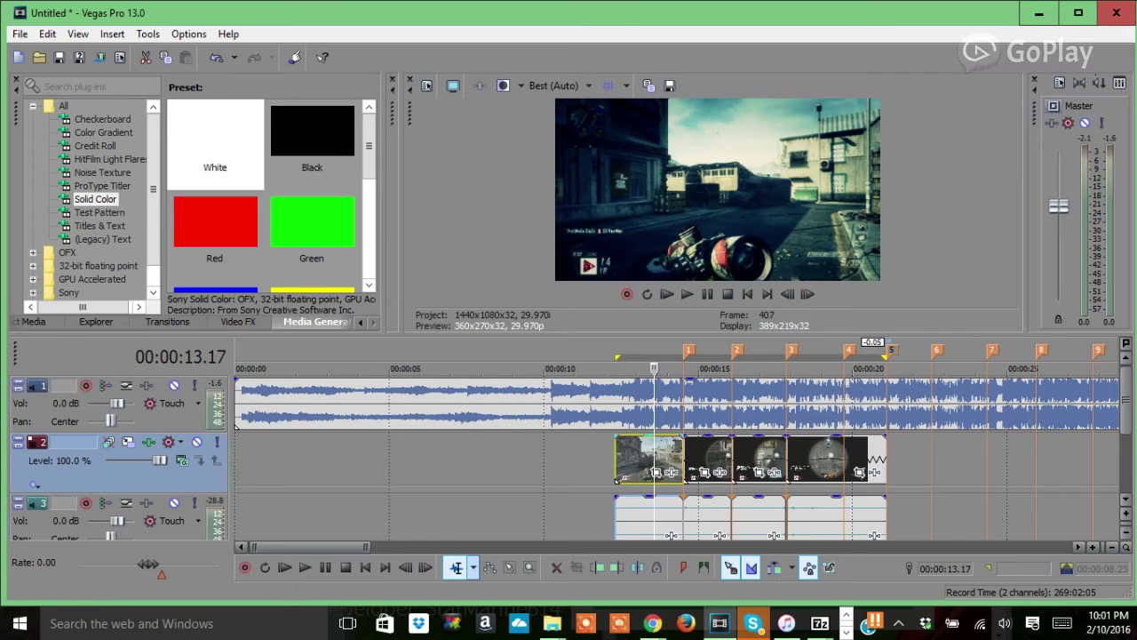
- Define the loop region from the first clip's start at 00:00:12.09 to the last clip's end at 00:00:21.03
{"action": "double_click", "coordinate": [569, 457]}
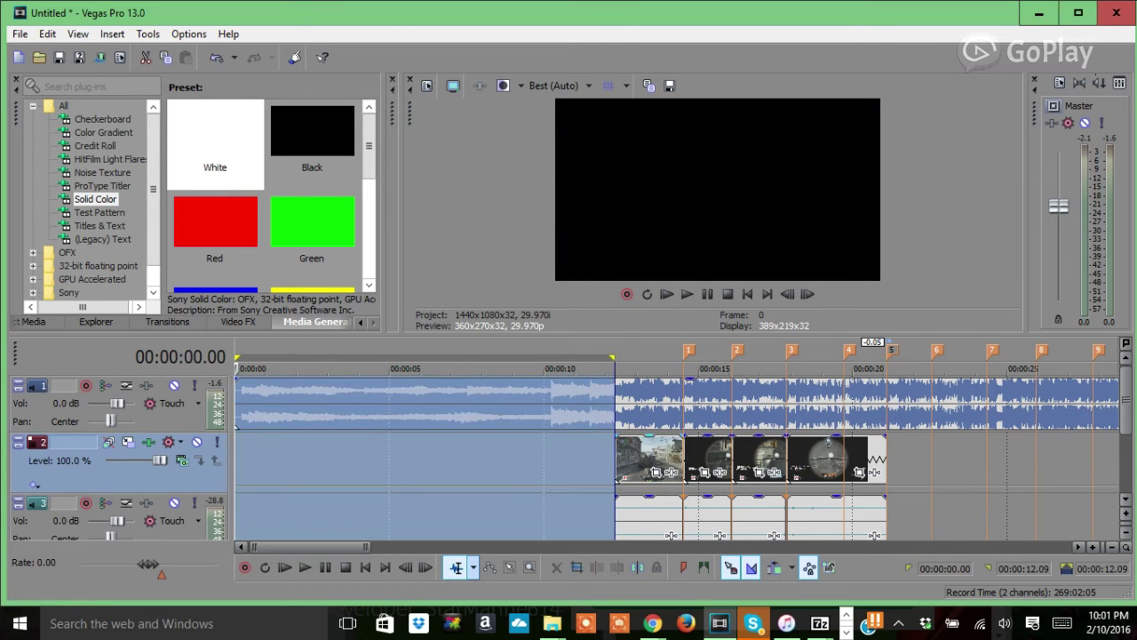
{"action": "double_click", "coordinate": [643, 458]}
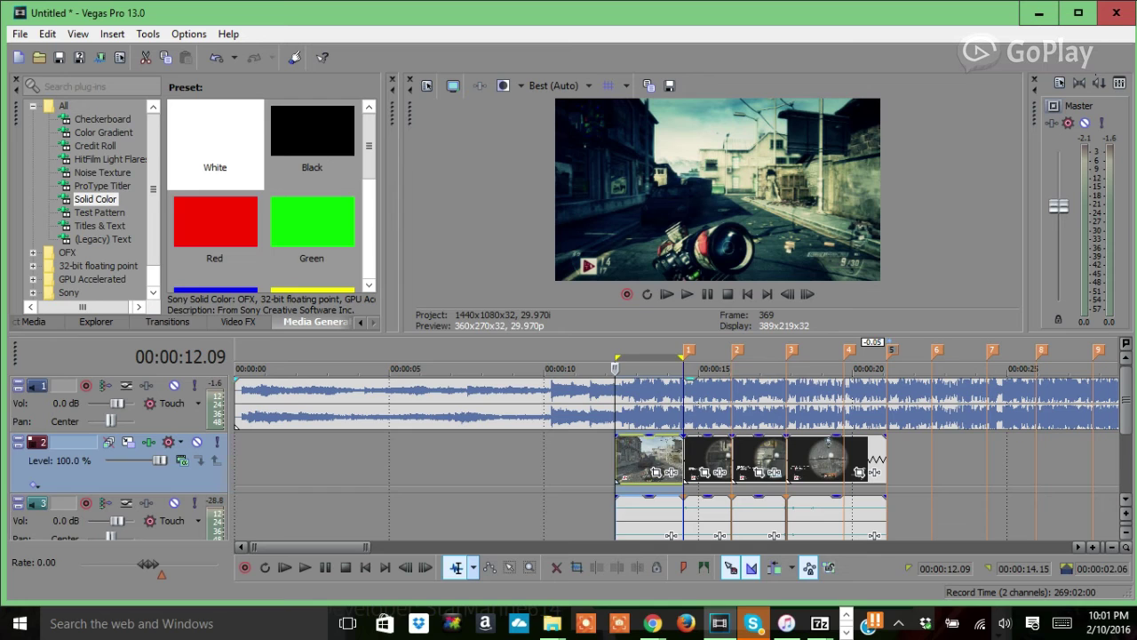
{"action": "left_click_drag", "start_coordinate": [615, 363], "coordinate": [886, 363]}
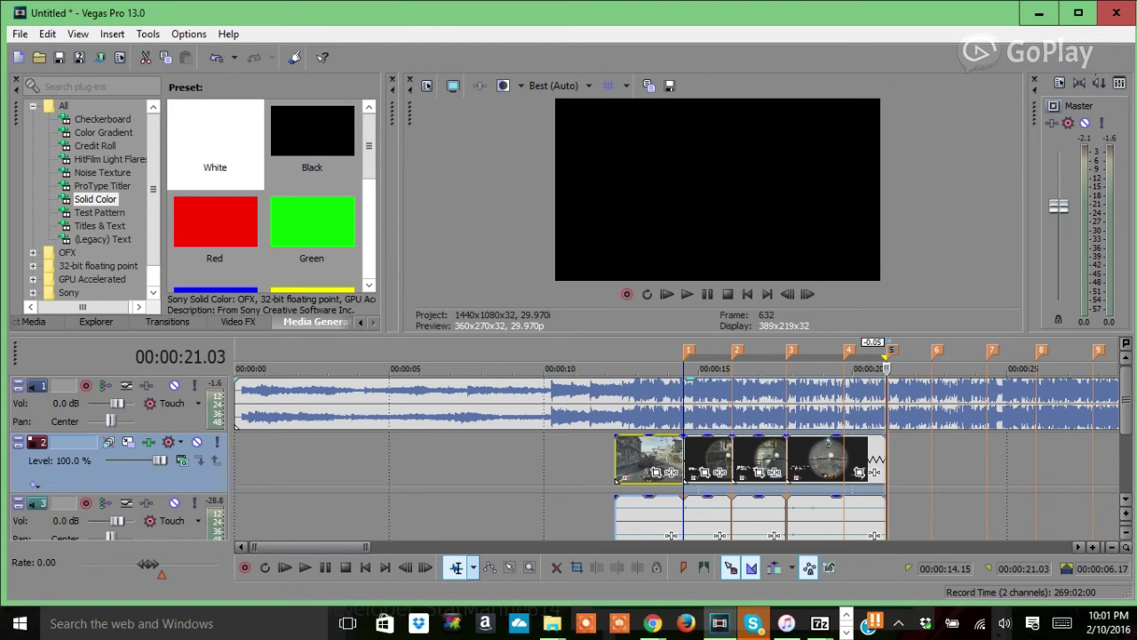
{"action": "left_click_drag", "start_coordinate": [684, 355], "coordinate": [614, 356]}
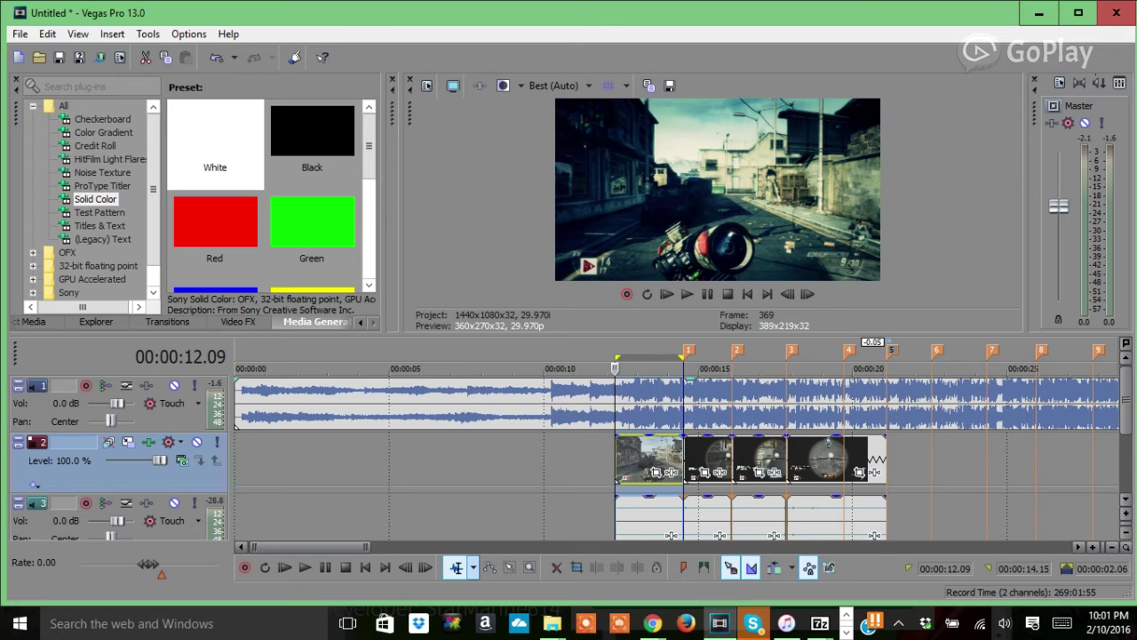
{"action": "left_click_drag", "start_coordinate": [684, 355], "coordinate": [887, 367]}
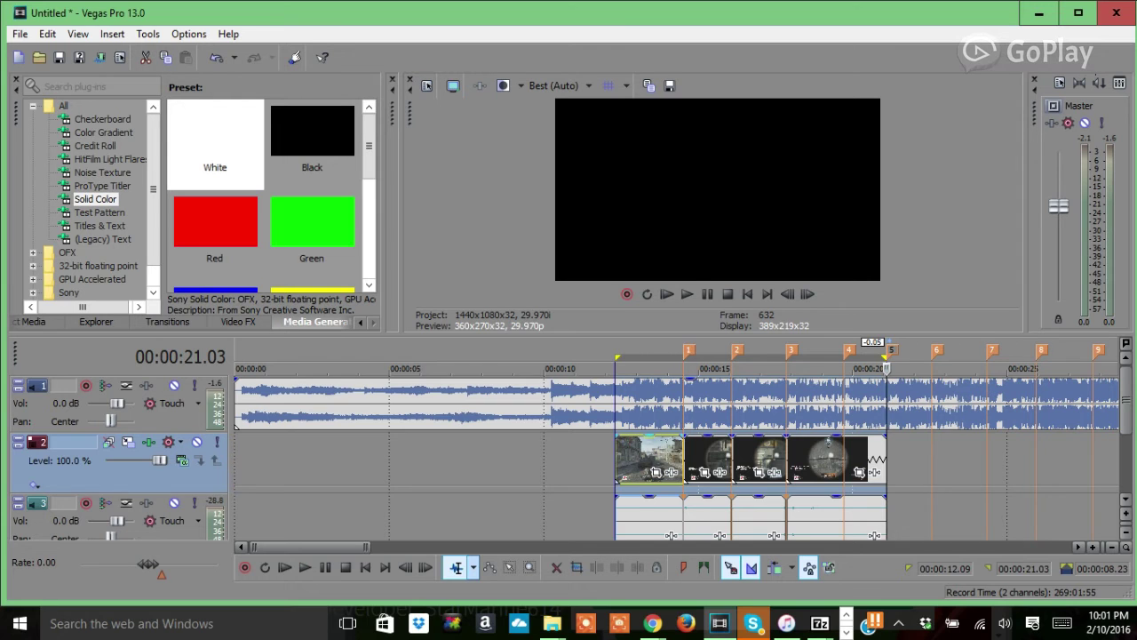
- Play the synced clips through the loop region, then return the cursor to the first clip's start
{"action": "key", "text": "space"}
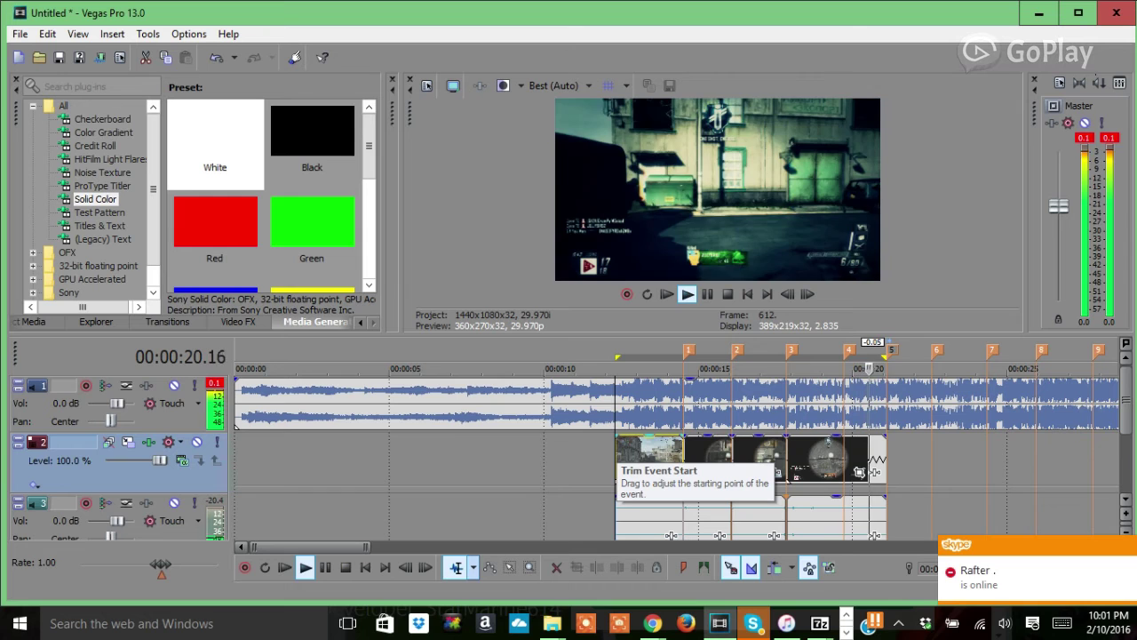
{"action": "key", "text": "space"}
{"action": "left_click", "coordinate": [617, 460]}
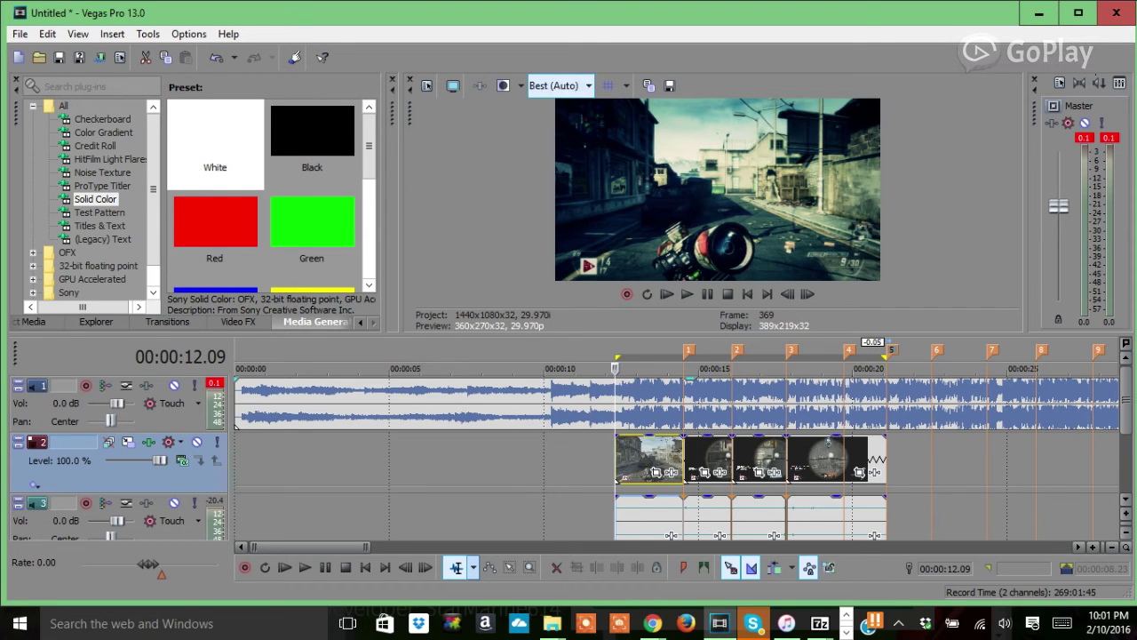
- Switch the video preview quality to Draft (Auto)
{"action": "left_click", "coordinate": [555, 85]}
{"action": "mouse_move", "coordinate": [558, 109]}
{"action": "left_click", "coordinate": [469, 110]}
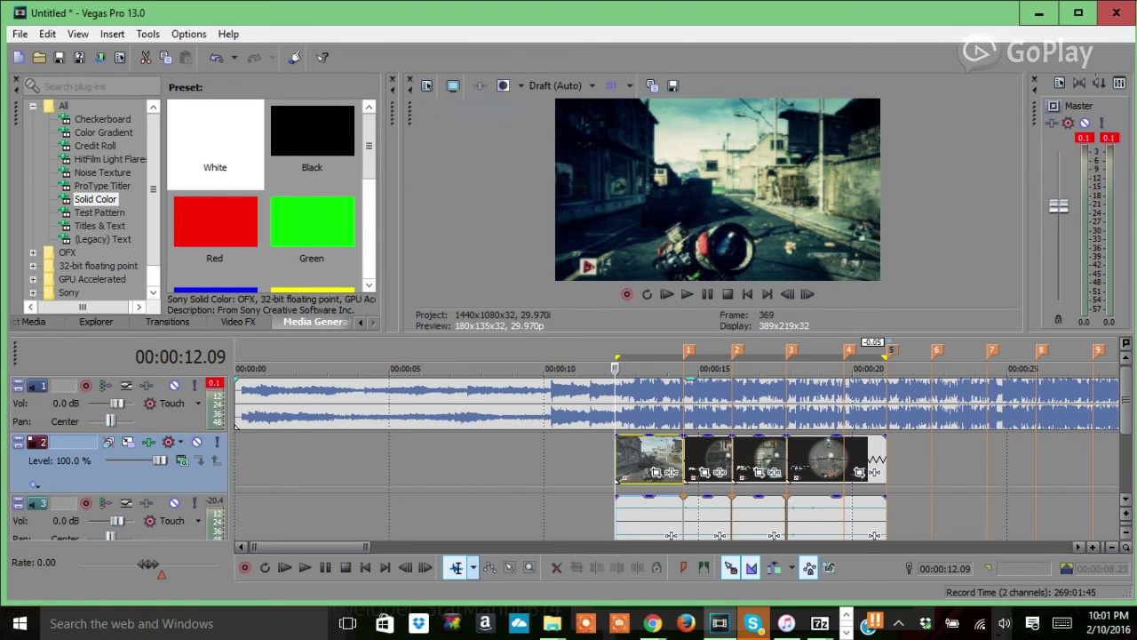
- Insert a marker at the first clip's start at 00:00:12.09, then delete that marker
{"action": "key", "text": "m"}
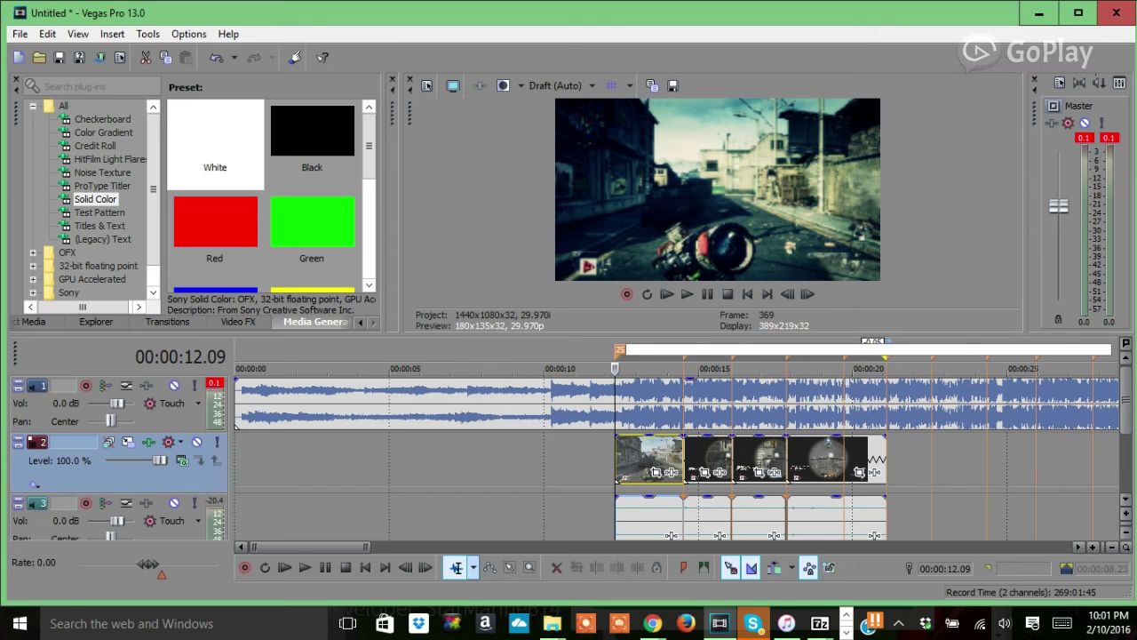
{"action": "left_click", "coordinate": [597, 459]}
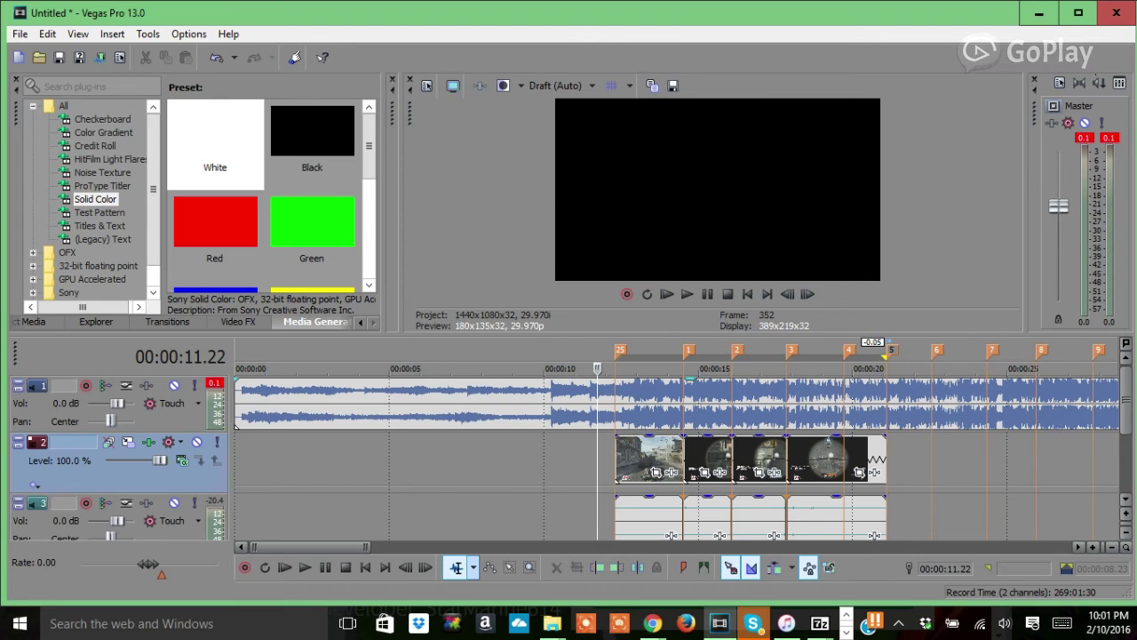
{"action": "left_click", "coordinate": [620, 350]}
{"action": "right_click", "coordinate": [621, 352]}
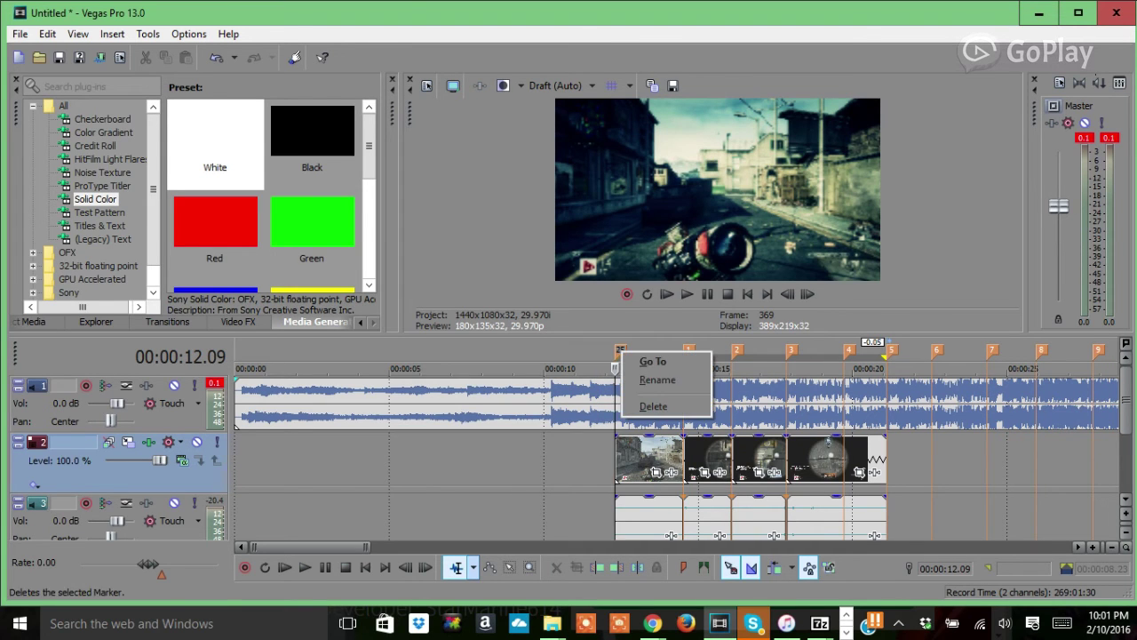
{"action": "left_click", "coordinate": [654, 406]}
- Play the synced clips with the music from the first clip's start and stop playback
{"action": "key", "text": "space"}
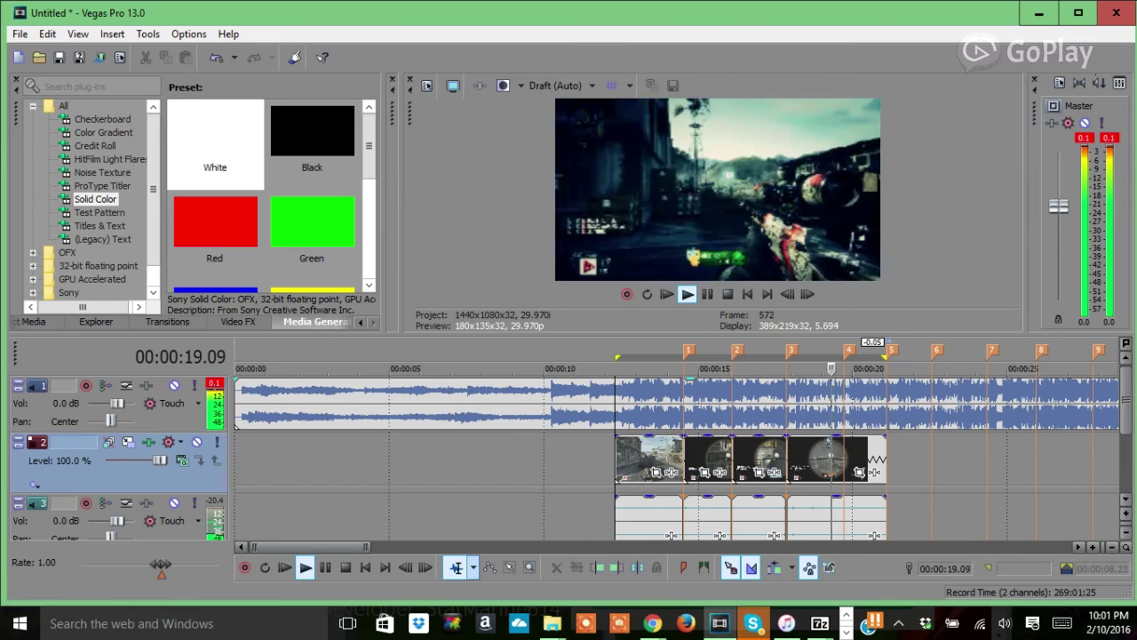
{"action": "key", "text": "space"}
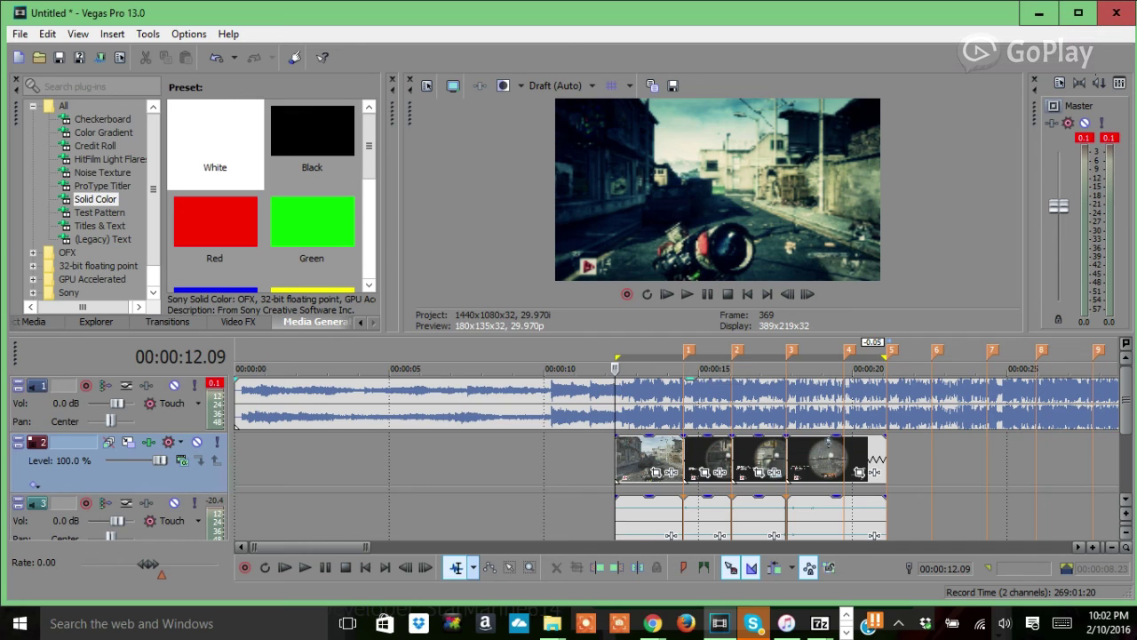
{"action": "key", "text": "alt"}
{"action": "key", "text": "Down"}
{"action": "key", "text": "Down"}
{"action": "key", "text": "Down"}
{"action": "key", "text": "Down"}
{"action": "key", "text": "Down"}
{"action": "key", "text": "Down"}
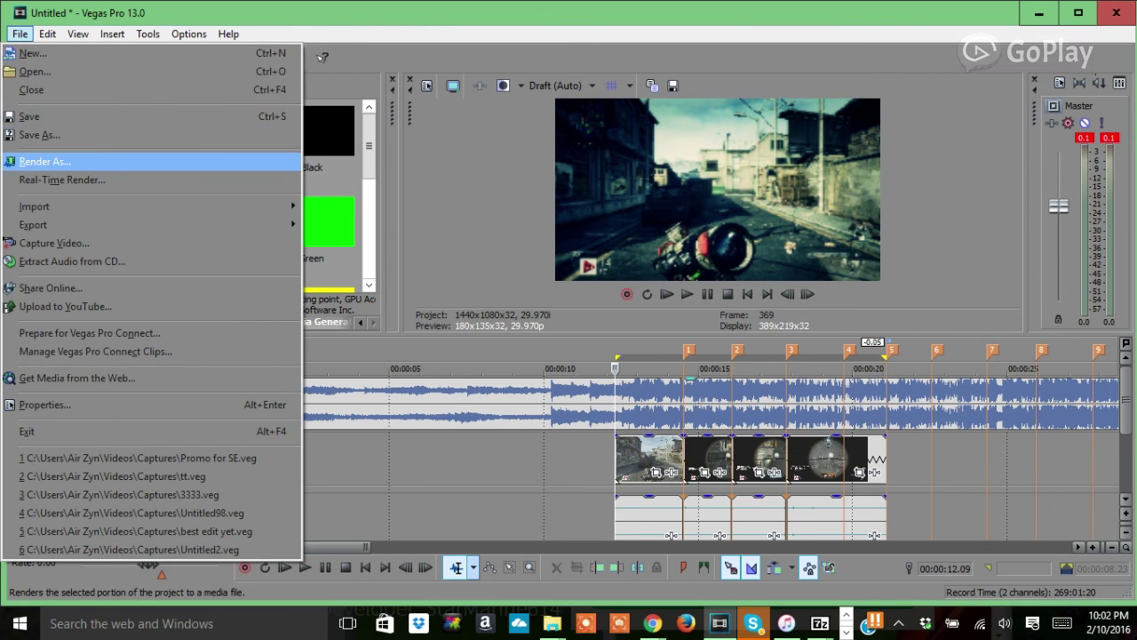
{"action": "key", "text": "Up"}
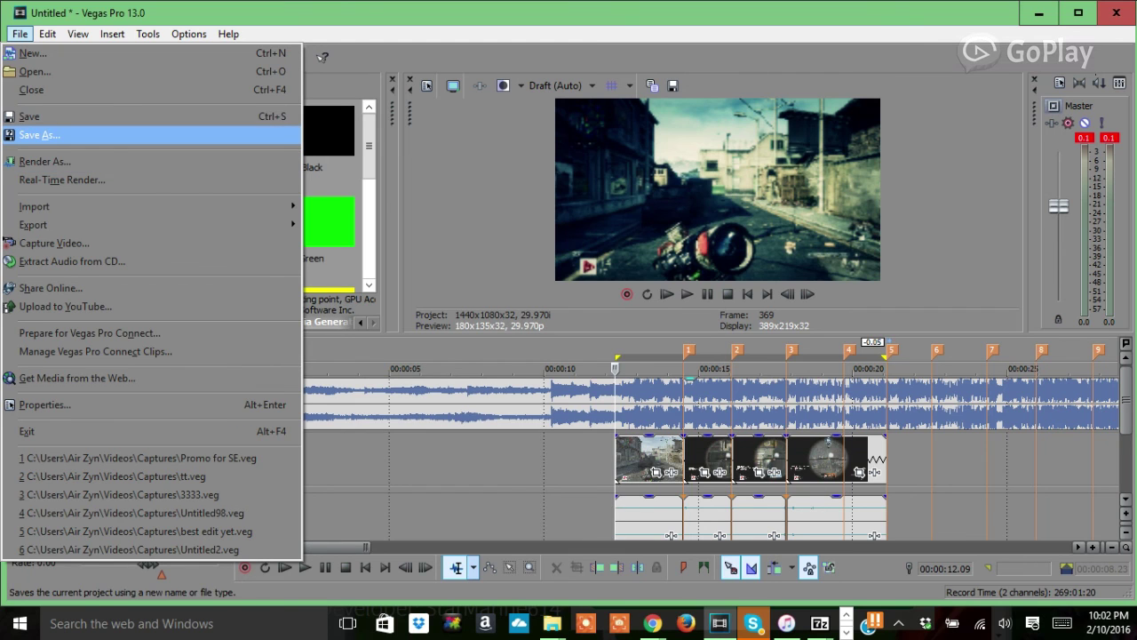
{"action": "key", "text": "Down"}
{"action": "key", "text": "Down"}
{"action": "key", "text": "Down"}
{"action": "key", "text": "Down"}
{"action": "key", "text": "Down"}
{"action": "key", "text": "Down"}
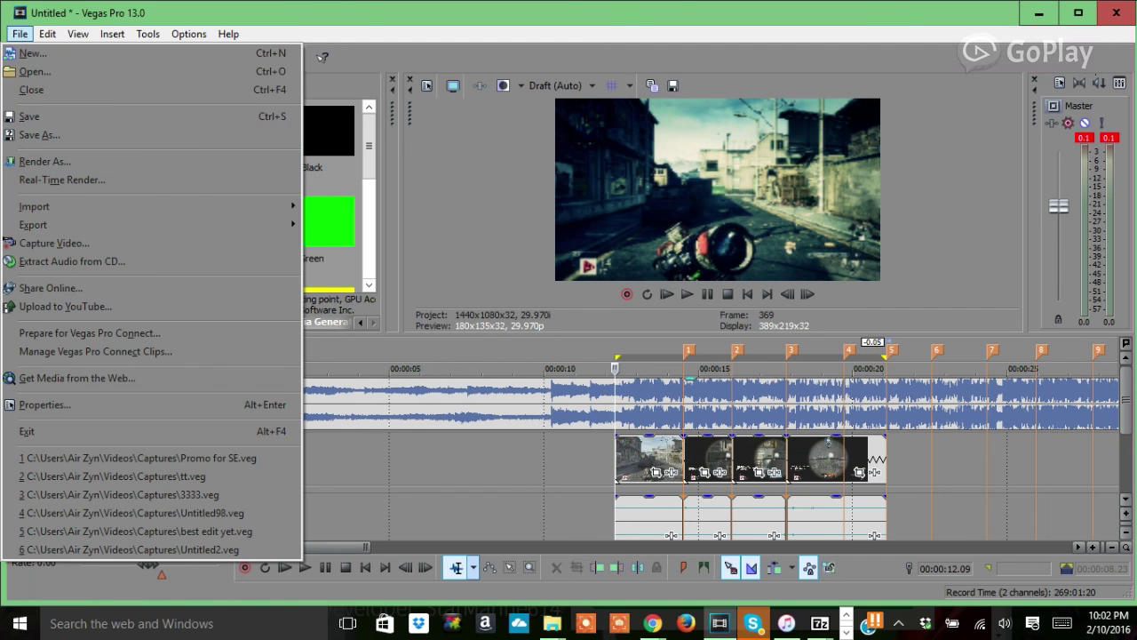
{"action": "key", "text": "Escape"}
- Trim the music's start to the first clip's start and cut away everything after the last clip's end at 00:00:21.03
{"action": "left_click", "coordinate": [411, 459]}
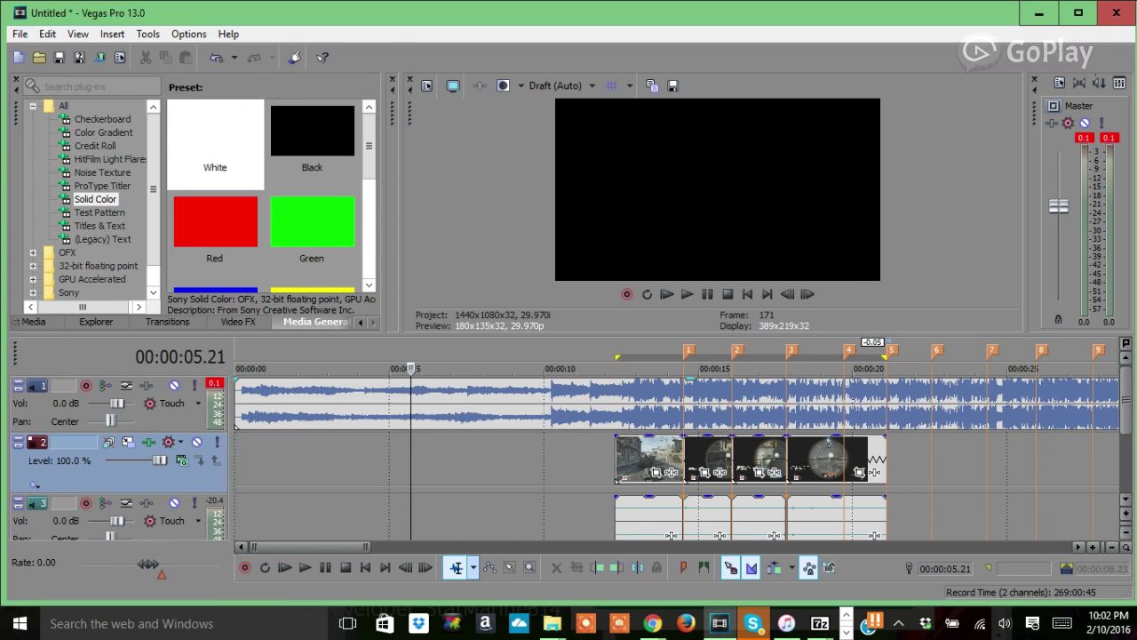
{"action": "left_click_drag", "start_coordinate": [236, 405], "coordinate": [615, 405]}
{"action": "left_click_drag", "start_coordinate": [311, 546], "coordinate": [372, 546]}
{"action": "left_click", "coordinate": [386, 405]}
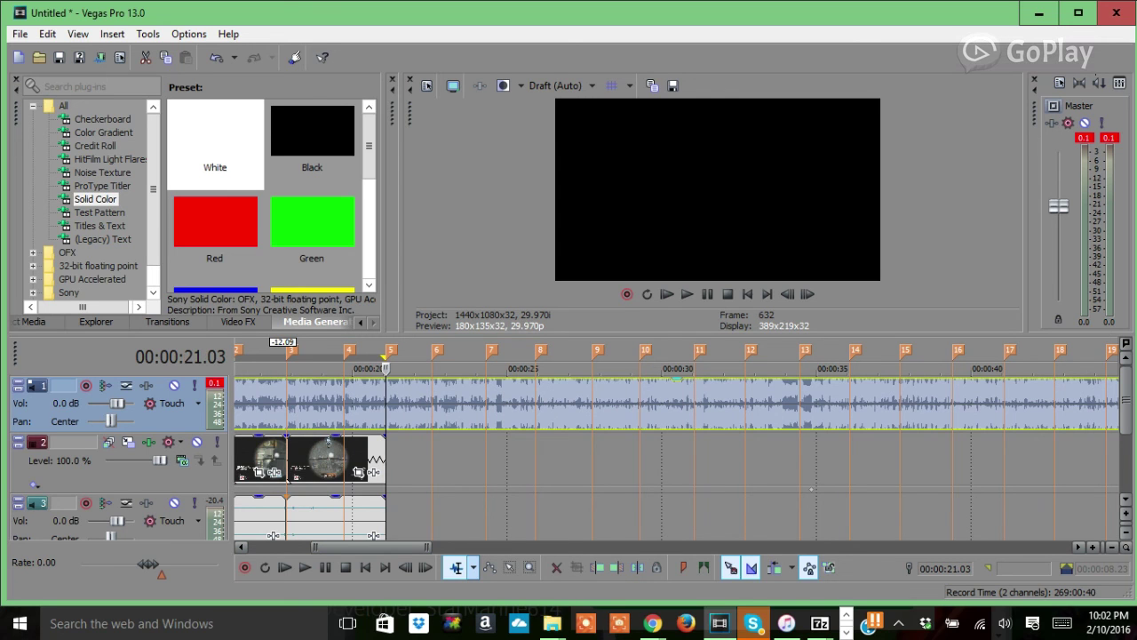
{"action": "key", "text": "s"}
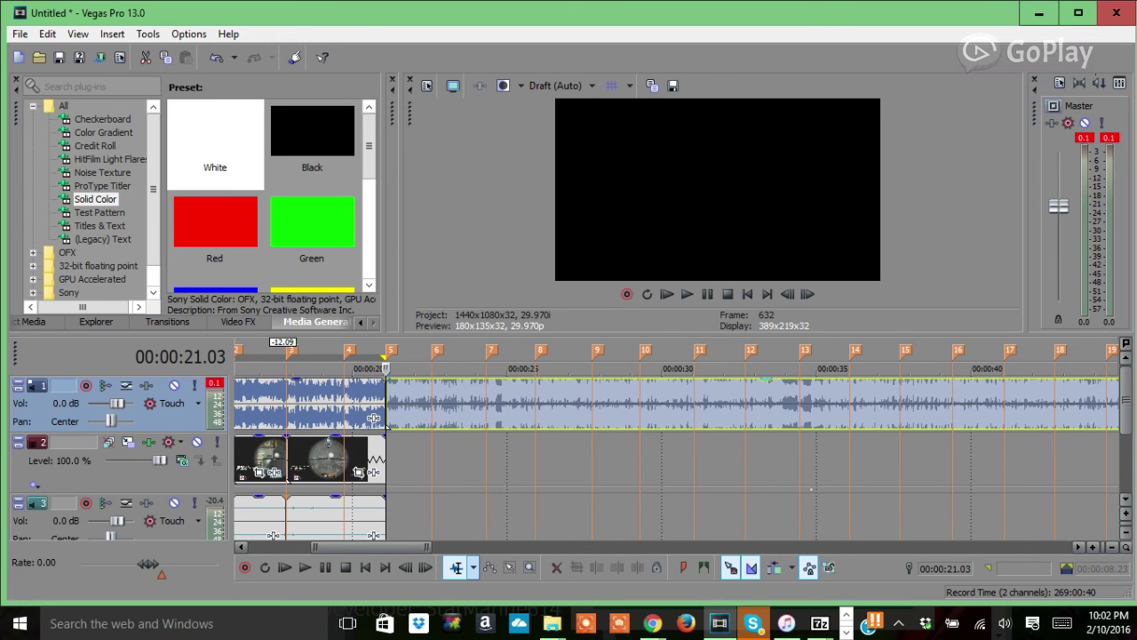
{"action": "left_click", "coordinate": [404, 409]}
{"action": "right_click", "coordinate": [403, 409]}
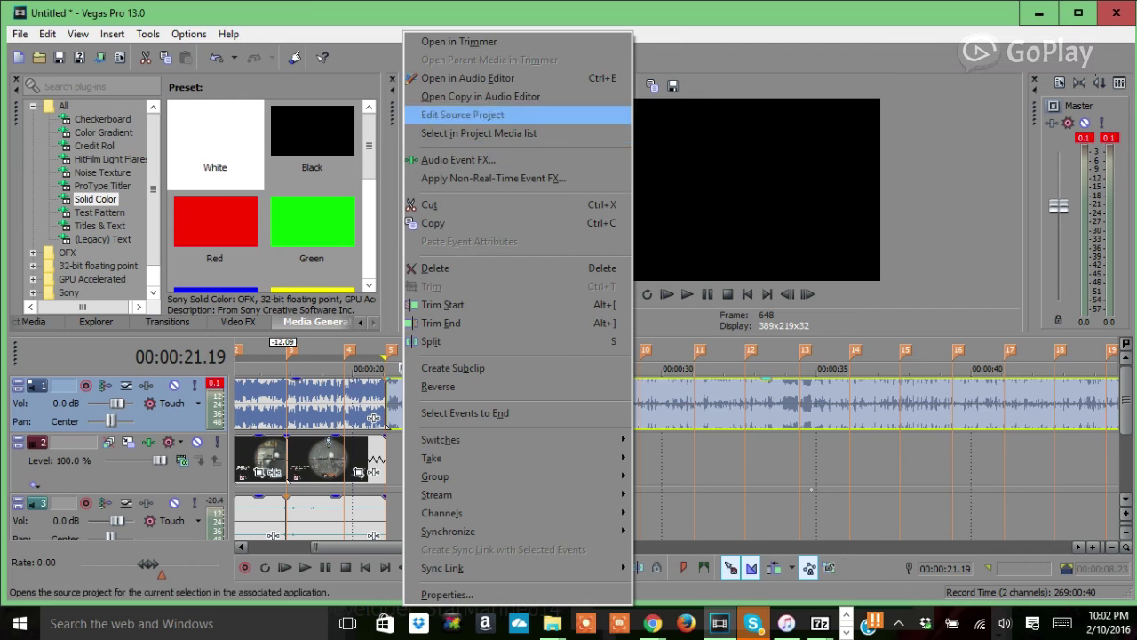
{"action": "left_click", "coordinate": [436, 268]}
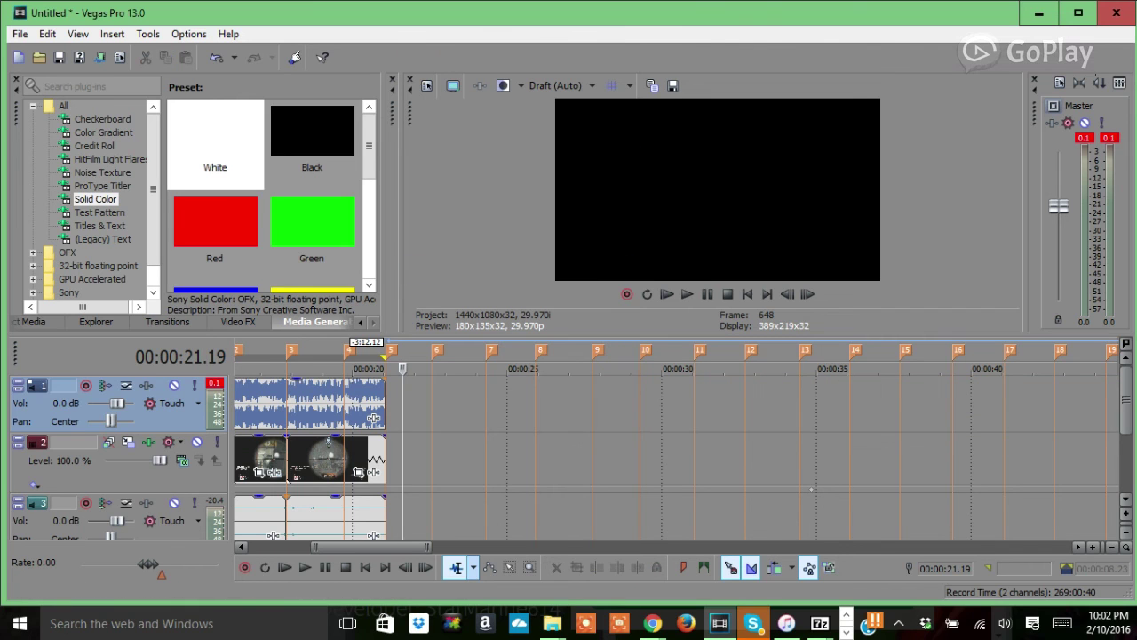